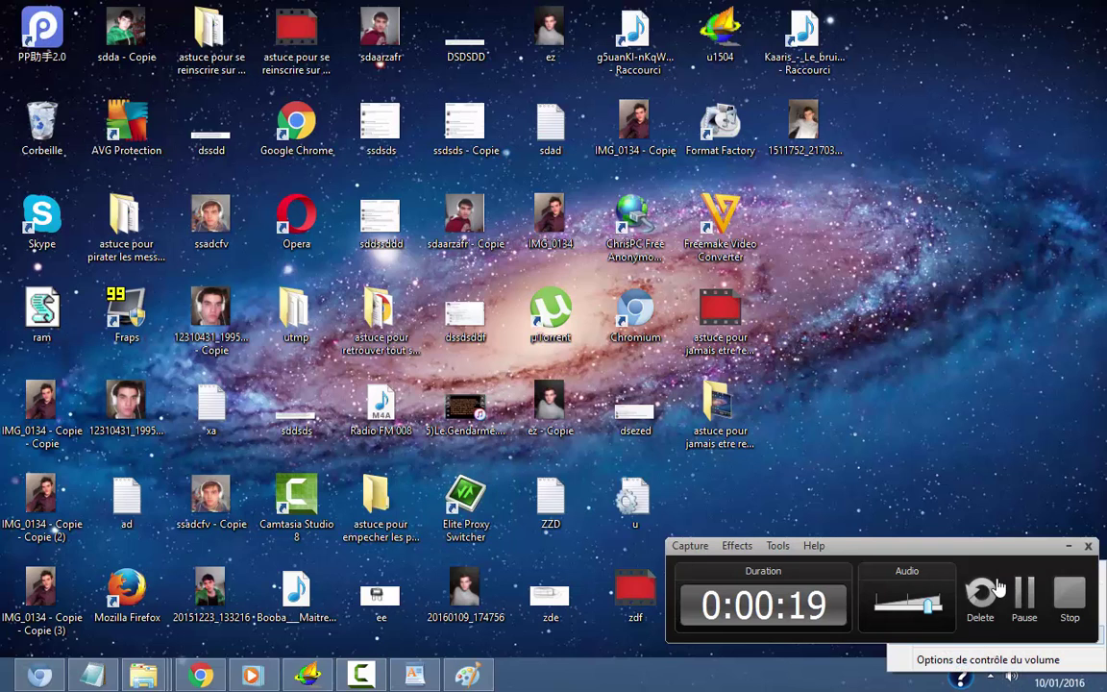
# In the volume mixer, set the speaker volume to 87 and turn Google Chrome's volume down to about half, closing the mixer when done.
pyautogui.click(1067, 547)
pyautogui.rightClick(1013, 675)
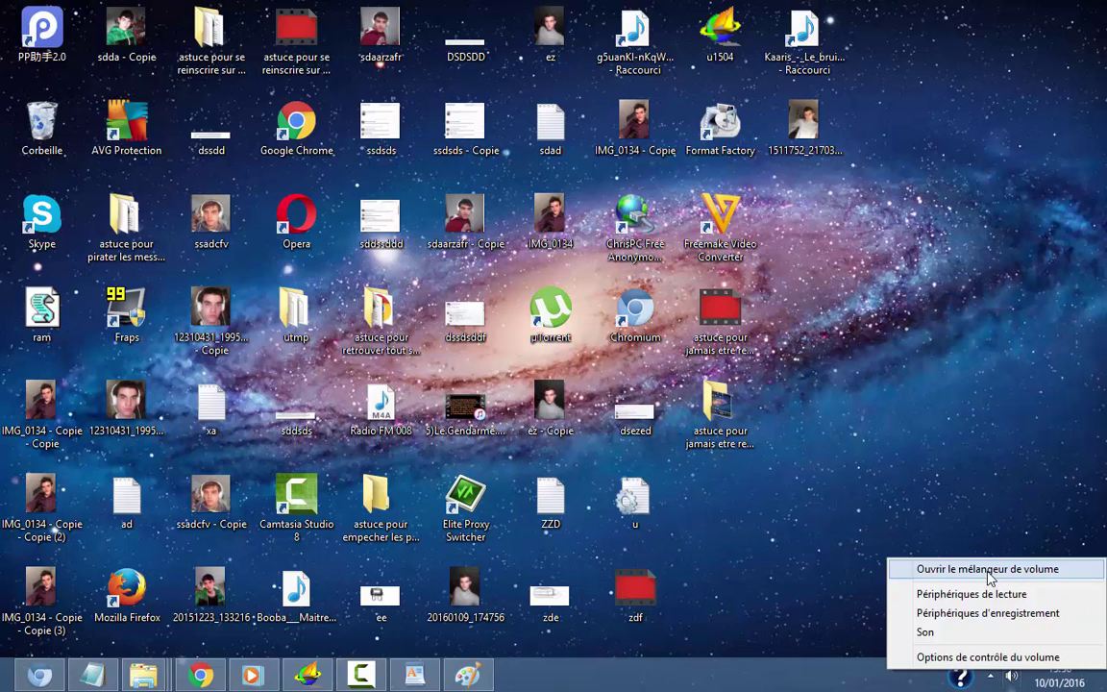
pyautogui.click(988, 573)
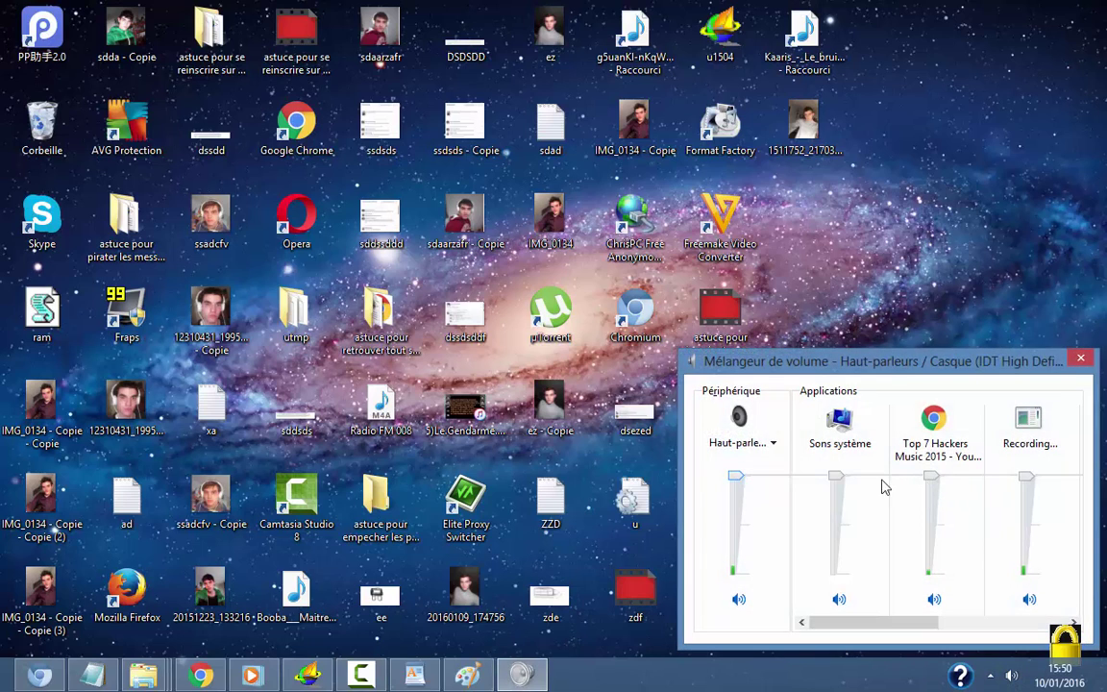
pyautogui.moveTo(837, 477)
pyautogui.mouseDown()
pyautogui.moveTo(841, 585)
pyautogui.moveTo(838, 477)
pyautogui.mouseUp()
pyautogui.moveTo(737, 477)
pyautogui.mouseDown()
pyautogui.moveTo(739, 511)
pyautogui.moveTo(737, 486)
pyautogui.mouseUp()
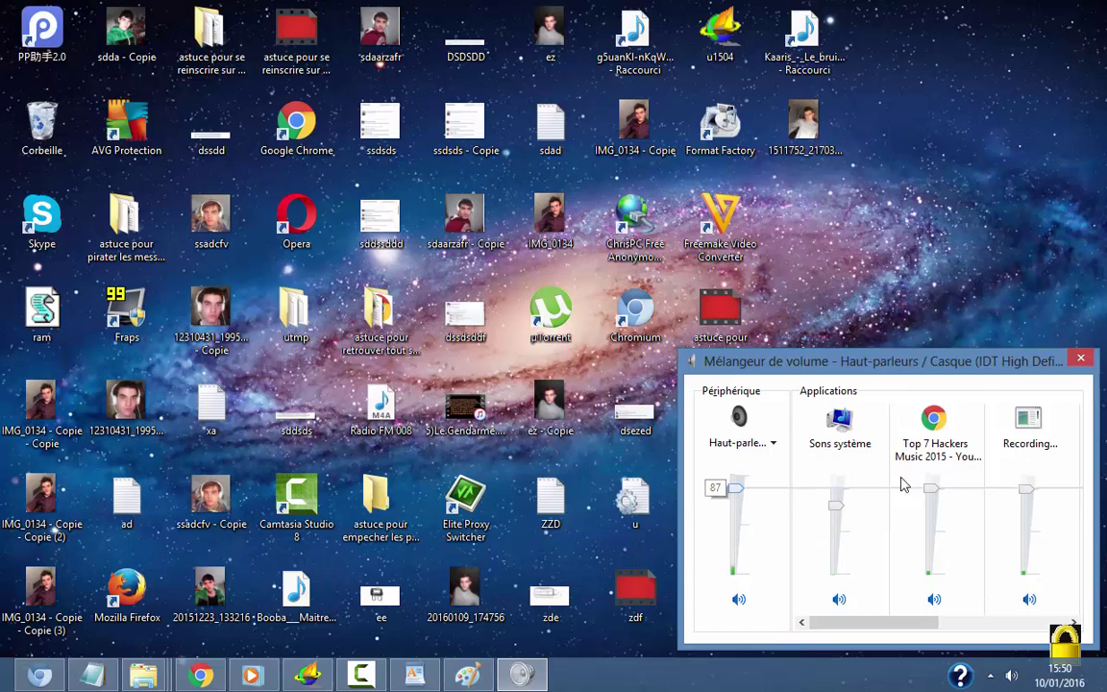
pyautogui.moveTo(931, 489); pyautogui.dragTo(932, 548)
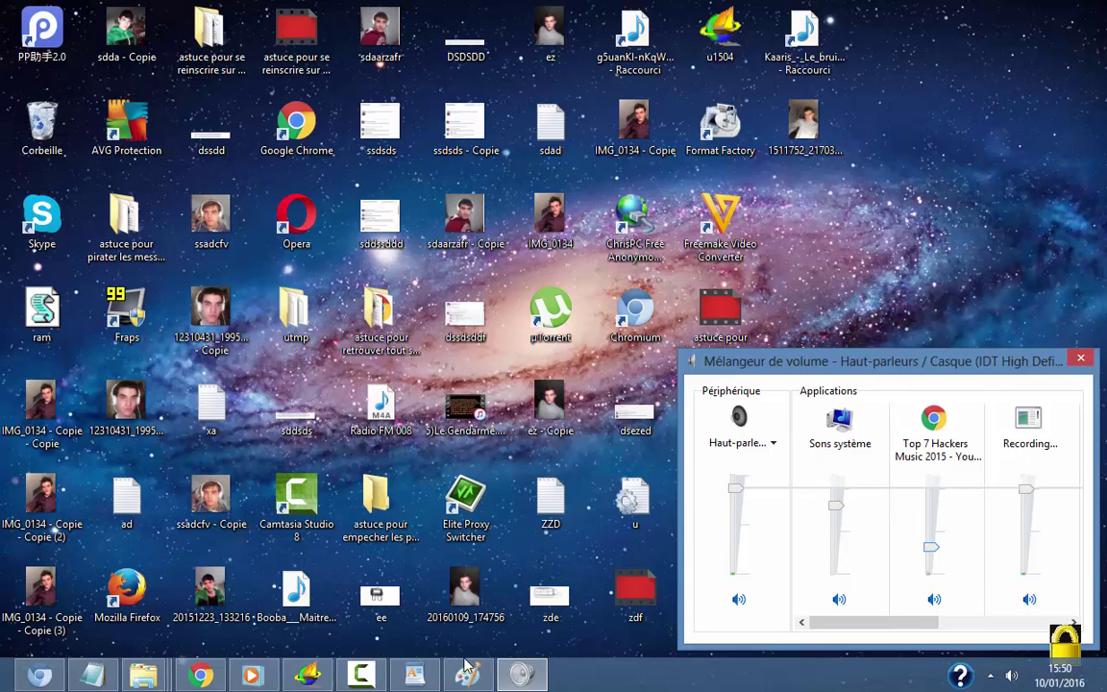
pyautogui.click(361, 673)
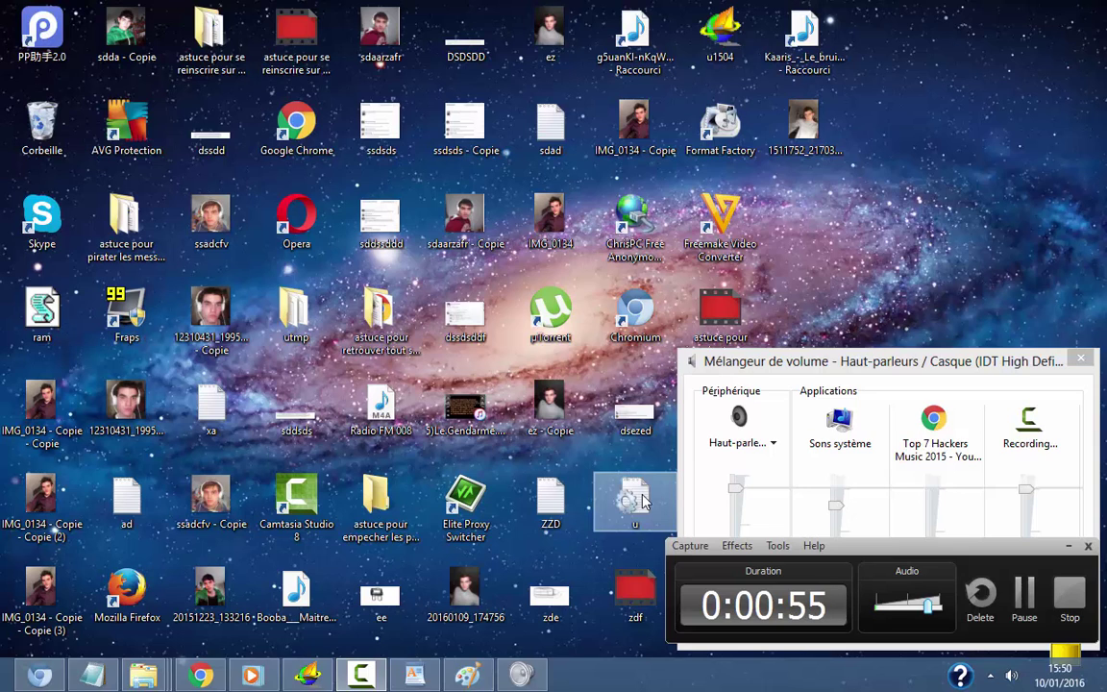
pyautogui.click(1080, 361)
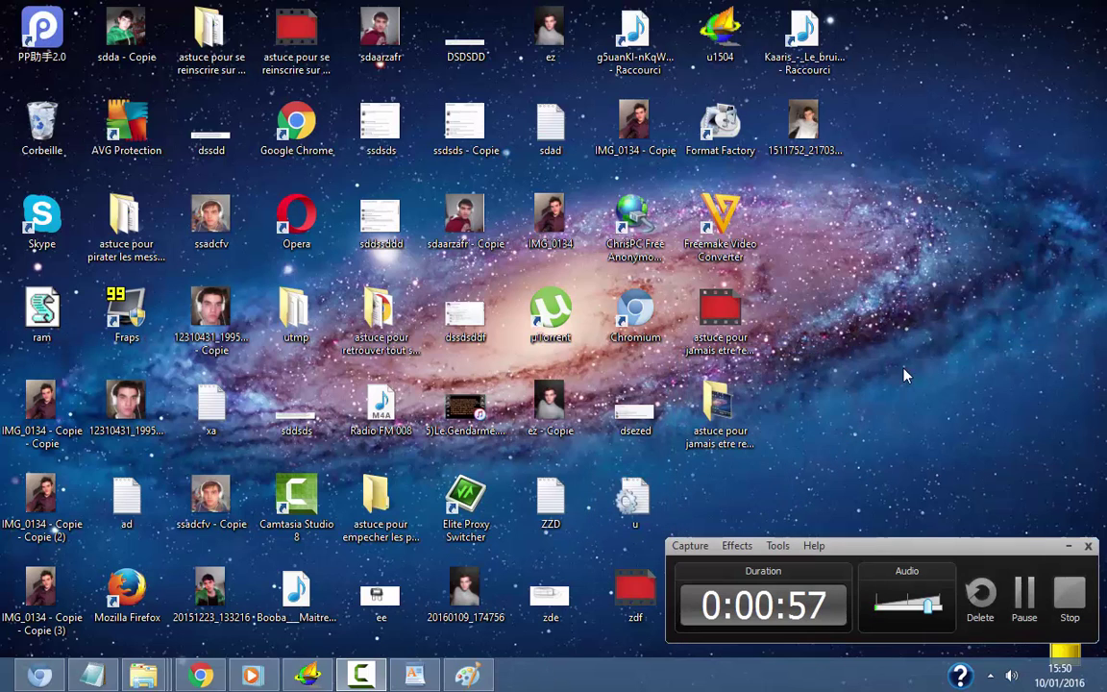
pyautogui.moveTo(906, 356); pyautogui.dragTo(1082, 144)
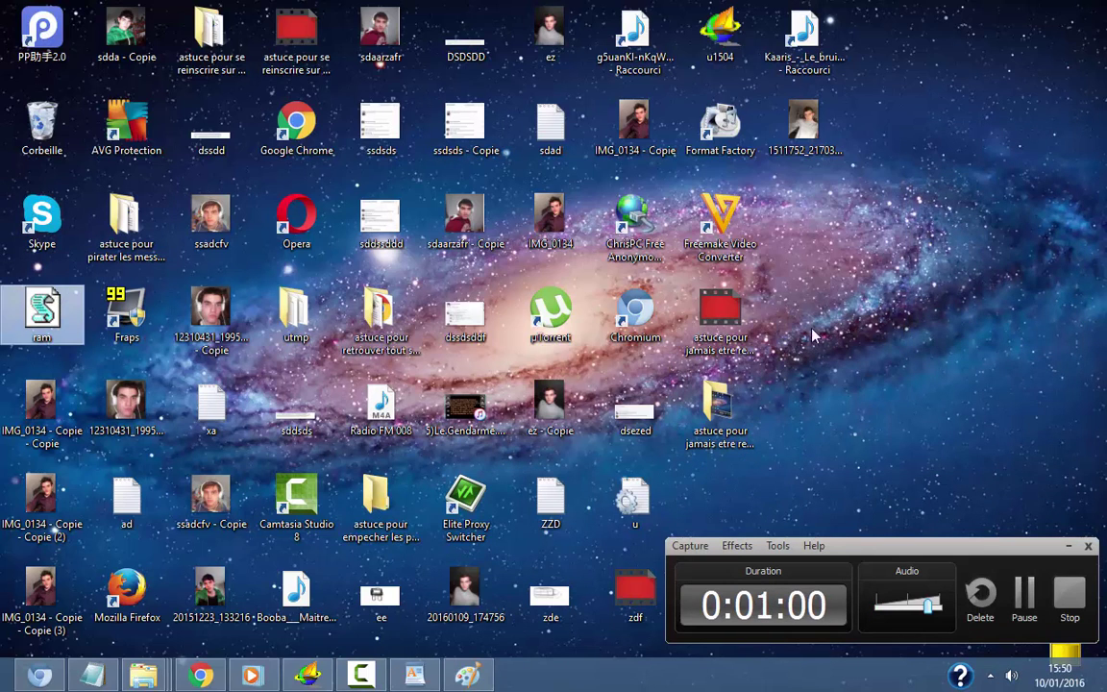
pyautogui.moveTo(726, 309); pyautogui.dragTo(938, 180)
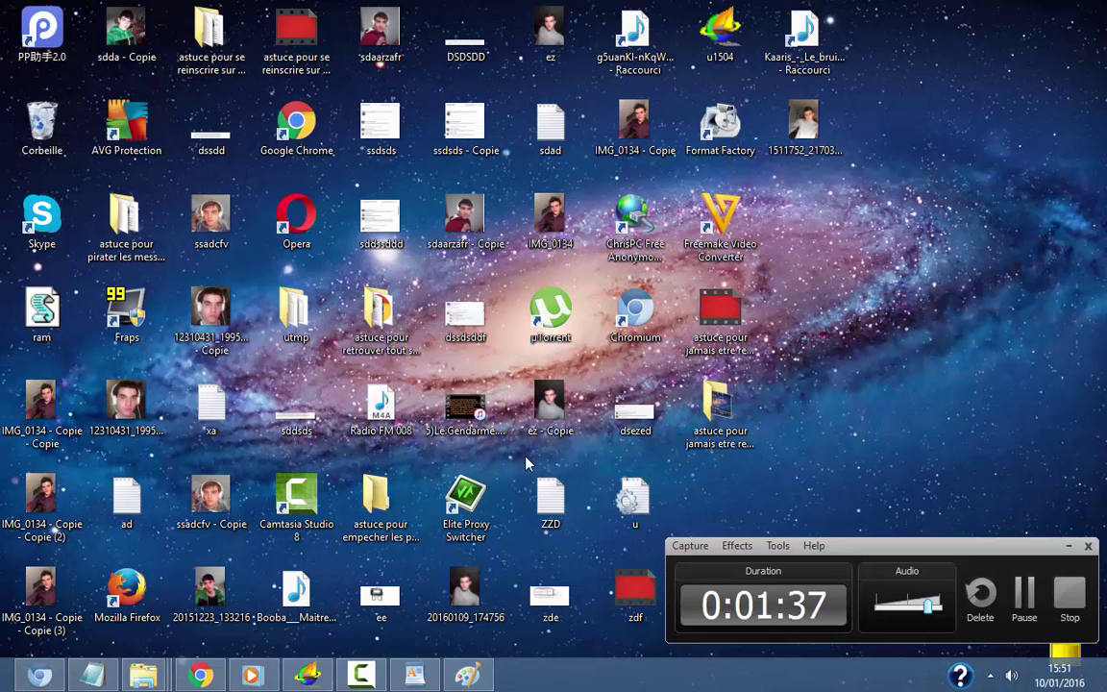
# Pause the Top 7 Hackers Music 2015 video in Google Chrome and minimize both the browser and Windows Media Player.
pyautogui.click(251, 675)
pyautogui.click(200, 676)
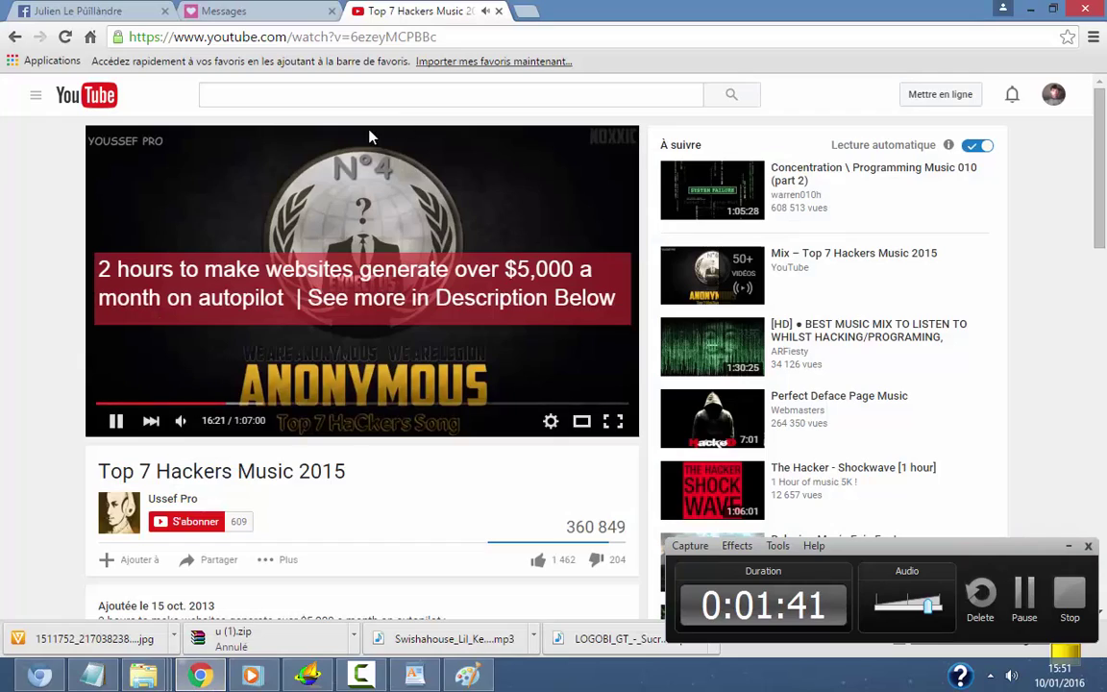
pyautogui.click(1030, 9)
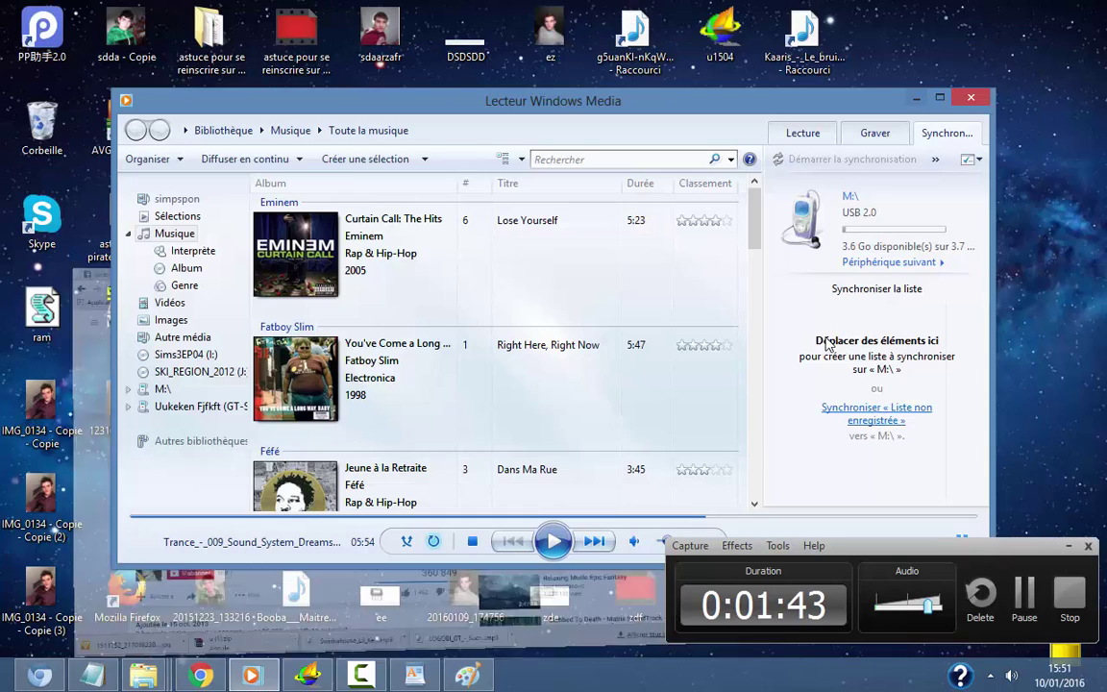
pyautogui.click(916, 97)
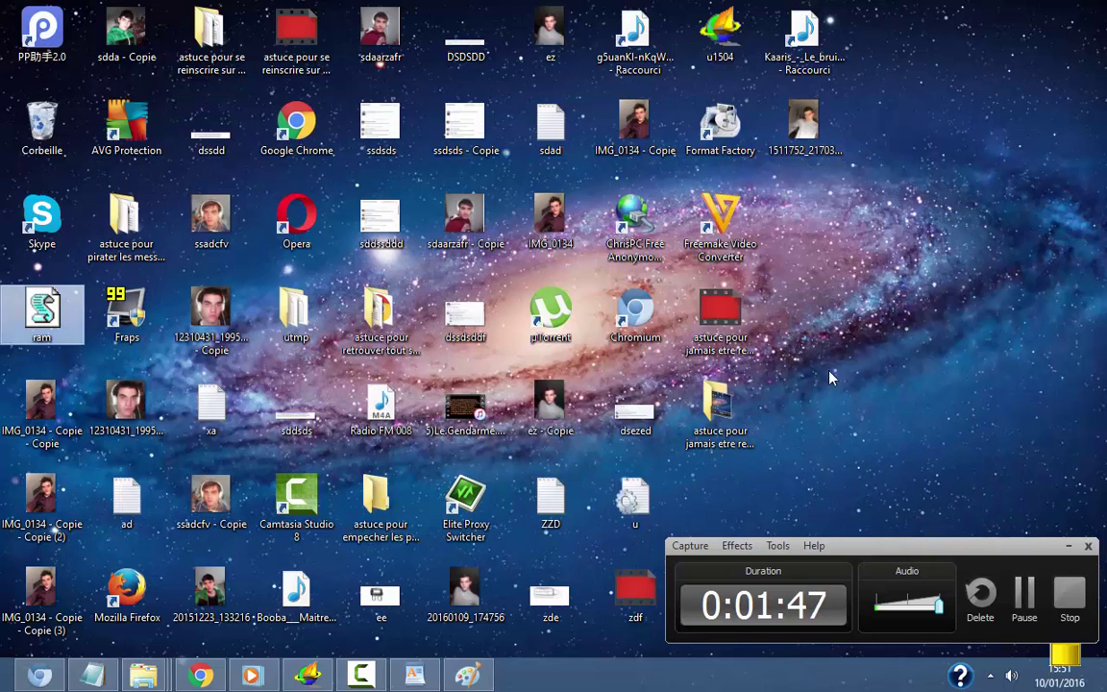
pyautogui.moveTo(755, 339); pyautogui.dragTo(913, 197)
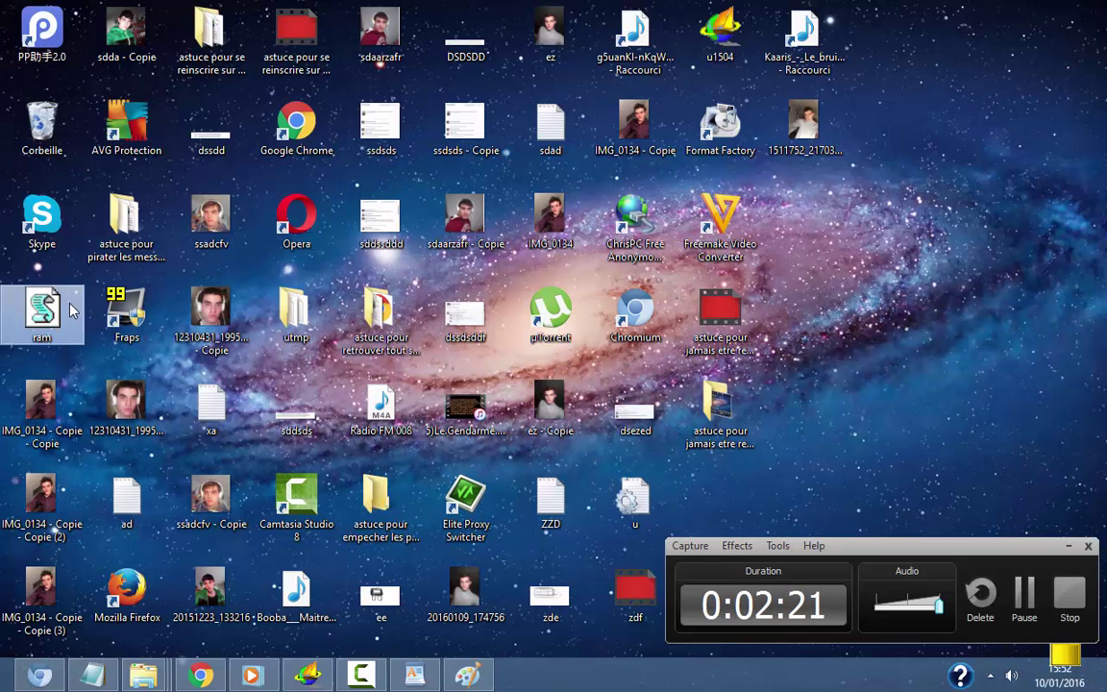
pyautogui.click(202, 676)
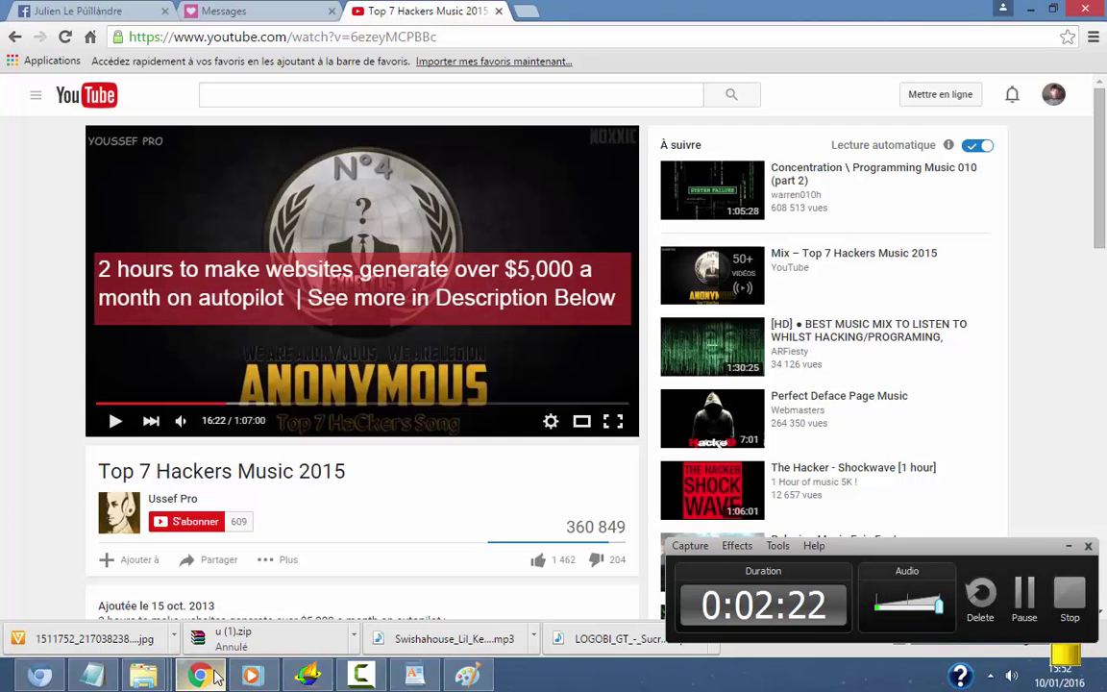
# Switch to Notepad and read through the full width of the notes on becoming 100 % anonymous with ultrasurf.
pyautogui.click(92, 676)
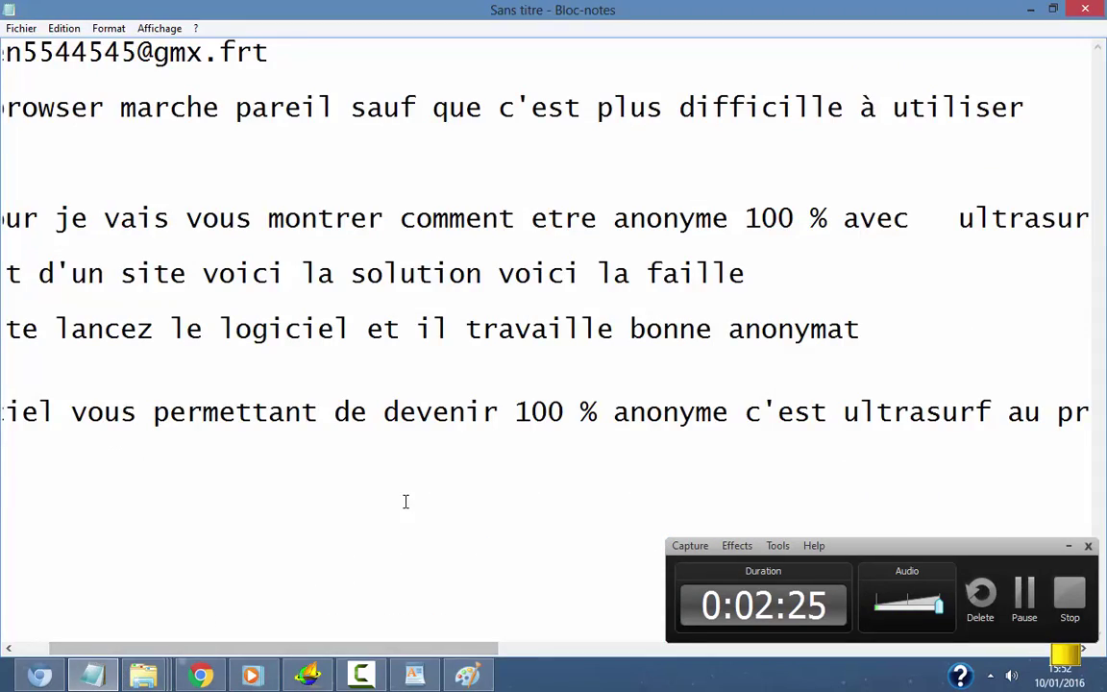
pyautogui.hscroll(-2, 405, 501)
pyautogui.hscroll(7, 395, 480)
pyautogui.hscroll(-7, 409, 483)
pyautogui.hscroll(7, 430, 482)
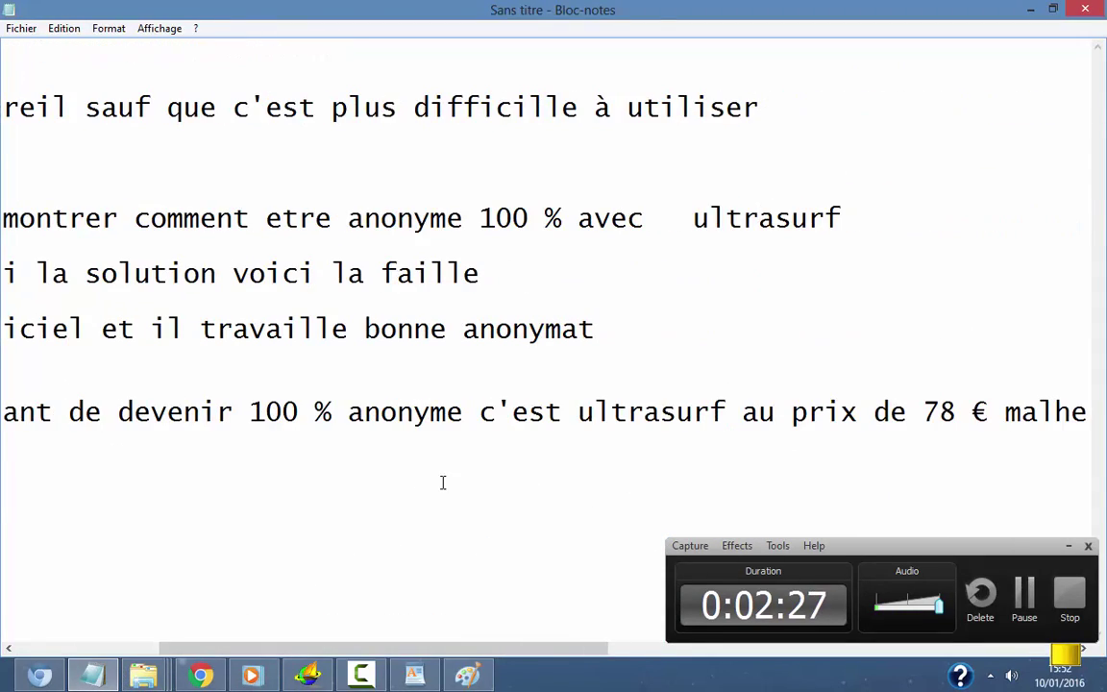
pyautogui.hscroll(5, 443, 483)
pyautogui.hscroll(-3, 773, 294)
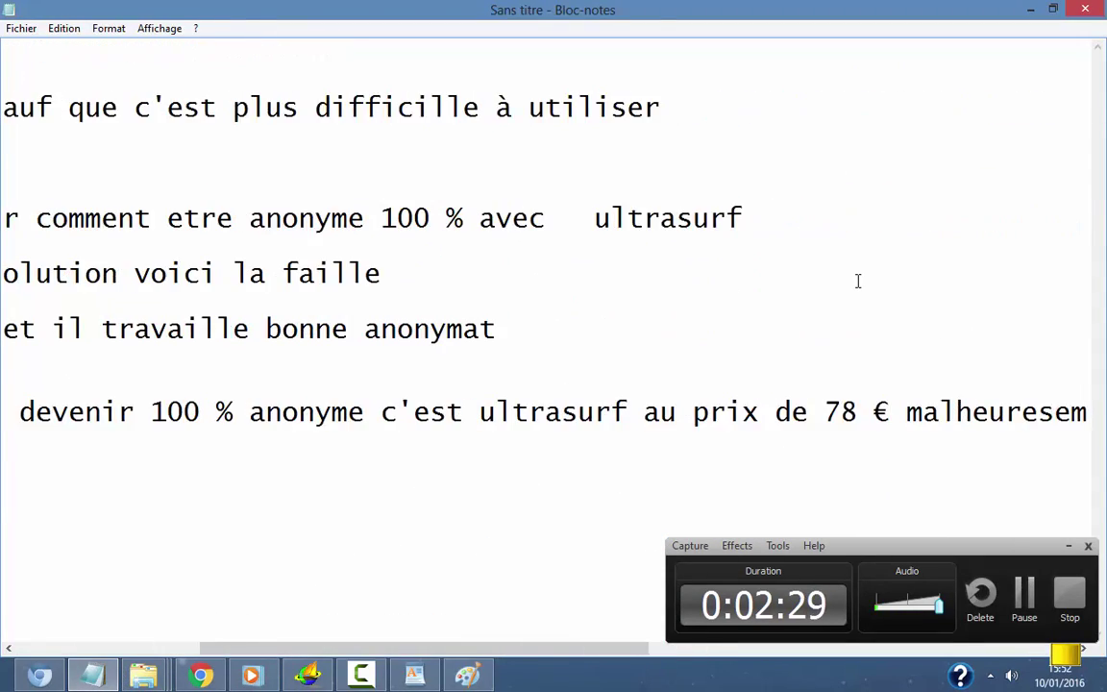
pyautogui.hscroll(-9, 858, 278)
pyautogui.click(186, 564)
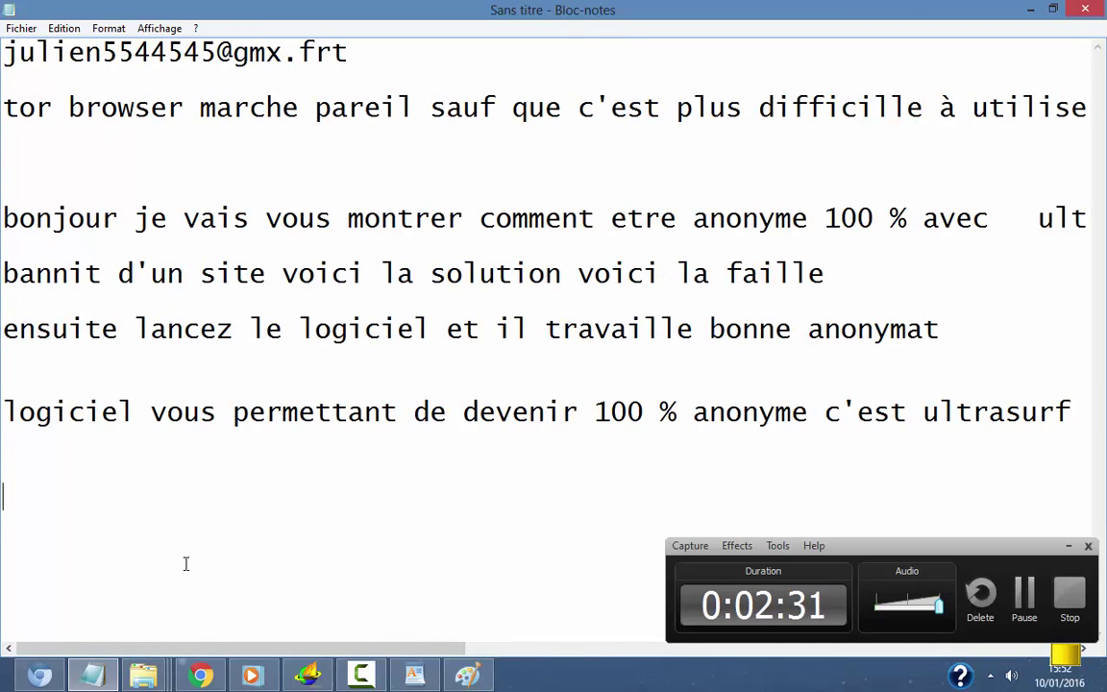
pyautogui.hscroll(8, 186, 557)
pyautogui.hscroll(-8, 164, 549)
# Switch to Paint and undo the brush strokes and canvas enlargements back to the first handwritten sketch.
pyautogui.click(467, 676)
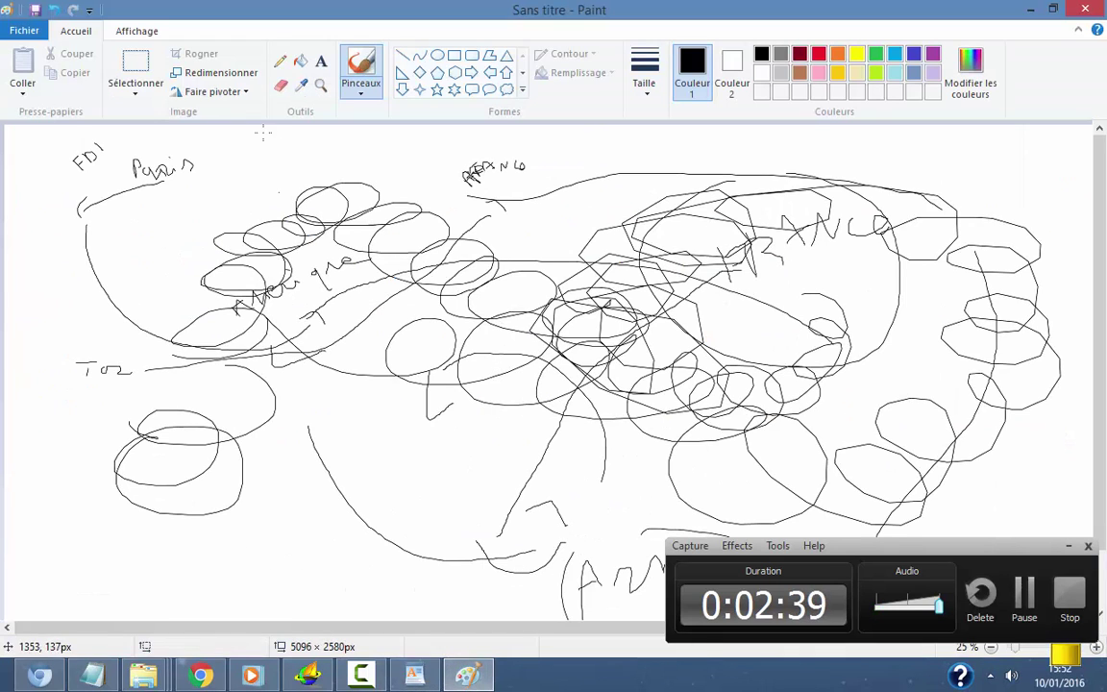
pyautogui.click(55, 9)
pyautogui.click(55, 10)
pyautogui.click(55, 10)
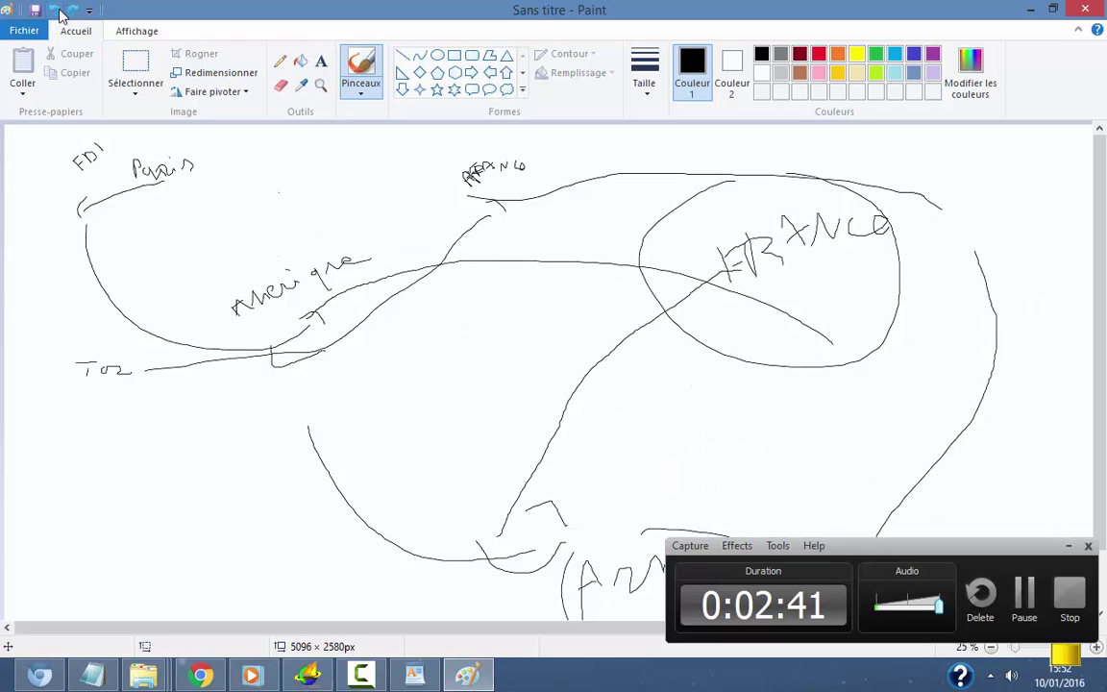
pyautogui.click(59, 9)
pyautogui.click(58, 10)
pyautogui.click(59, 9)
pyautogui.click(58, 9)
pyautogui.click(58, 10)
pyautogui.click(59, 9)
pyautogui.click(58, 10)
pyautogui.click(58, 9)
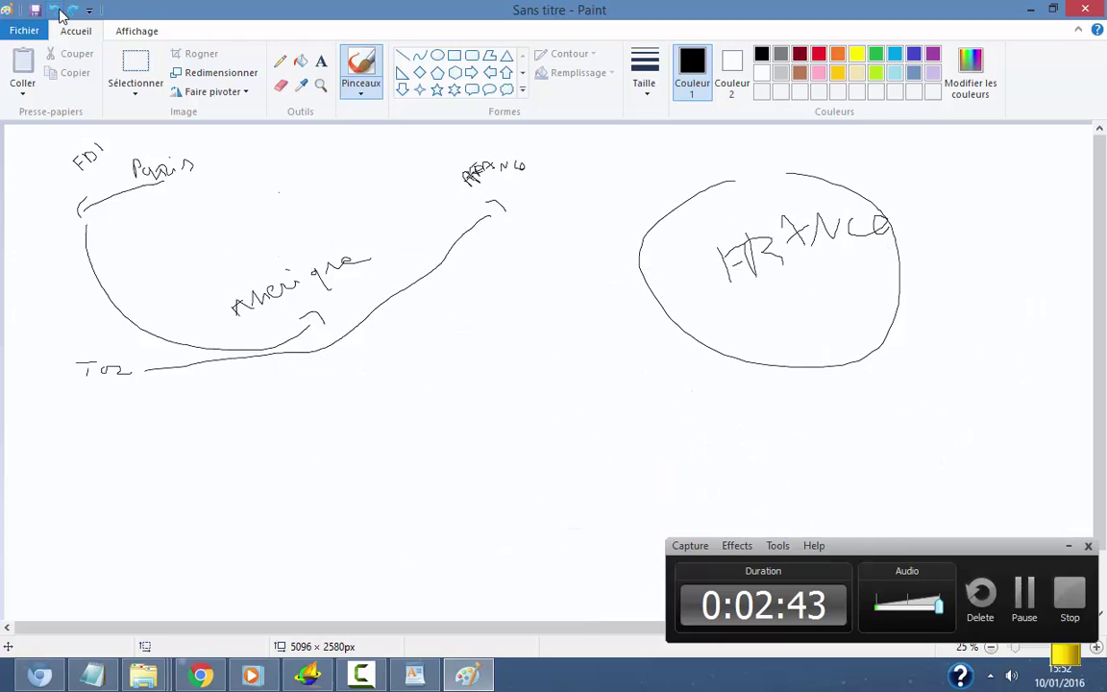
pyautogui.click(58, 10)
pyautogui.click(59, 10)
pyautogui.click(59, 10)
pyautogui.click(58, 10)
pyautogui.click(59, 10)
pyautogui.click(59, 10)
pyautogui.click(58, 10)
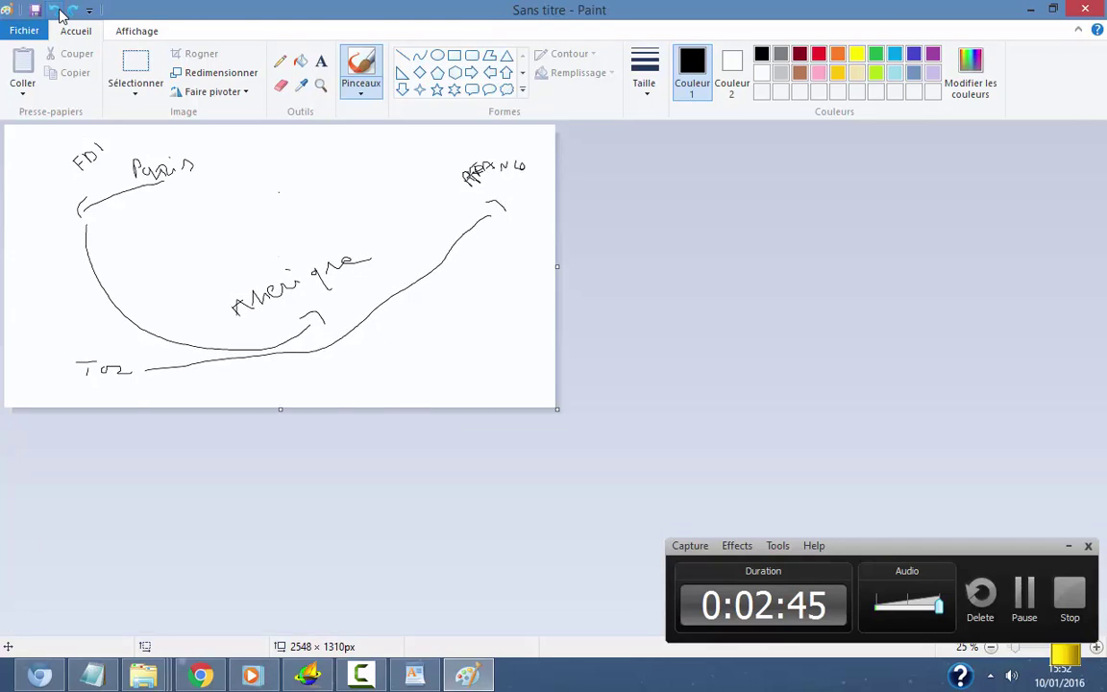
# Enlarge the canvas to 5096 × 2620 px and start a new blank image without saving the current sketch.
pyautogui.moveTo(556, 267); pyautogui.dragTo(1103, 288)
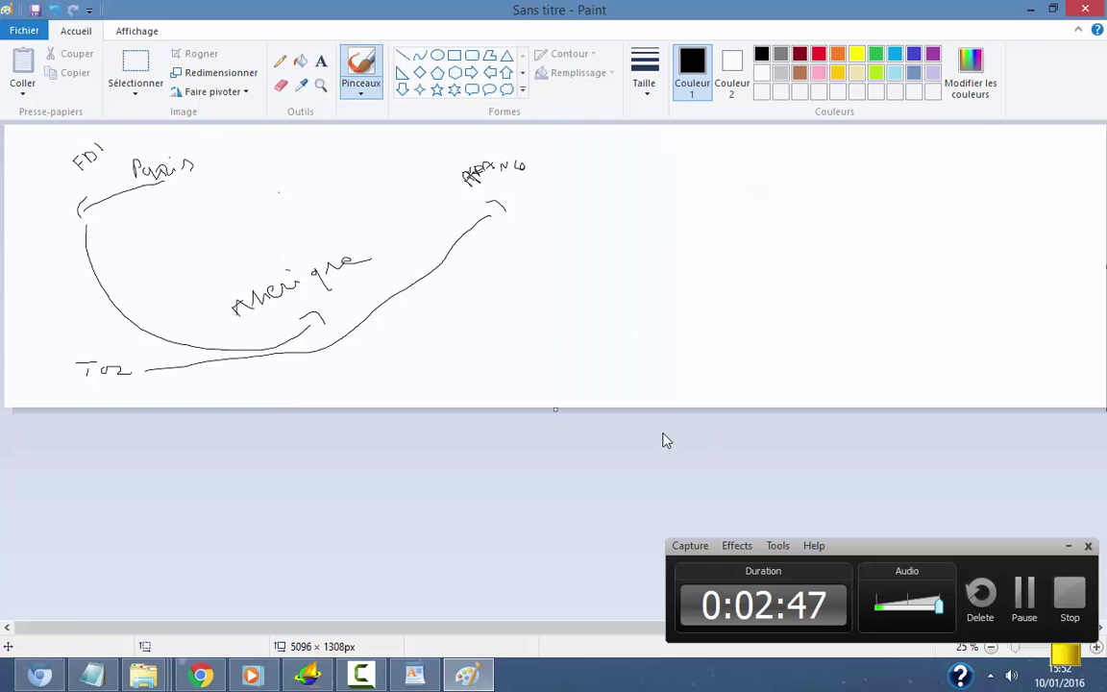
pyautogui.moveTo(564, 426); pyautogui.dragTo(541, 687)
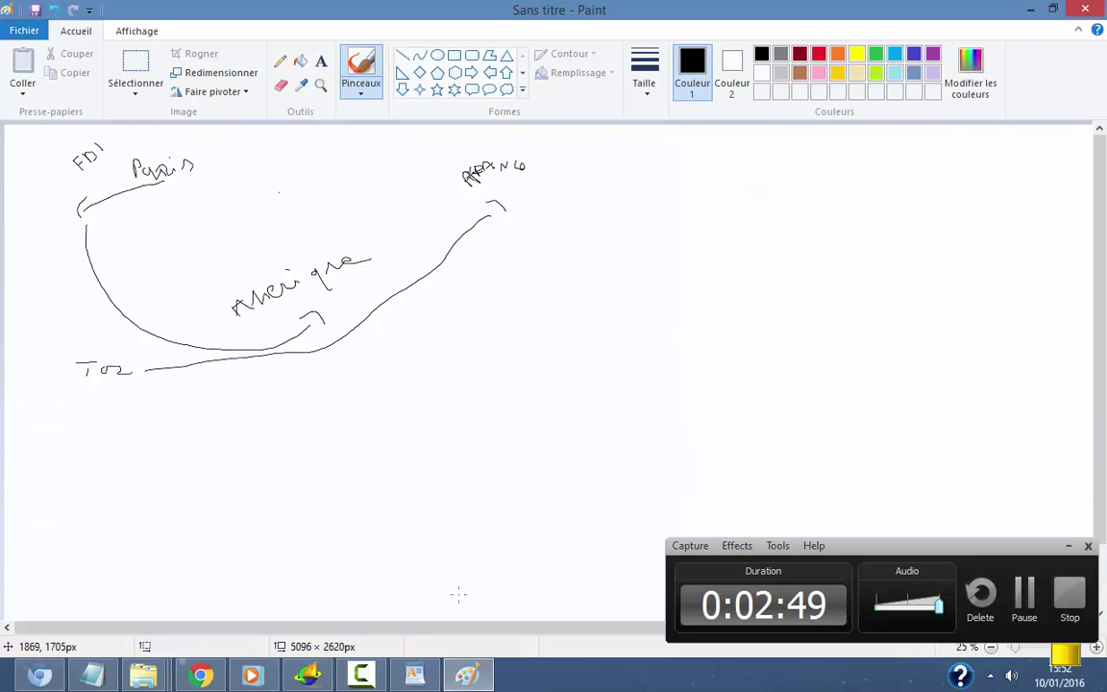
pyautogui.click(24, 30)
pyautogui.click(96, 86)
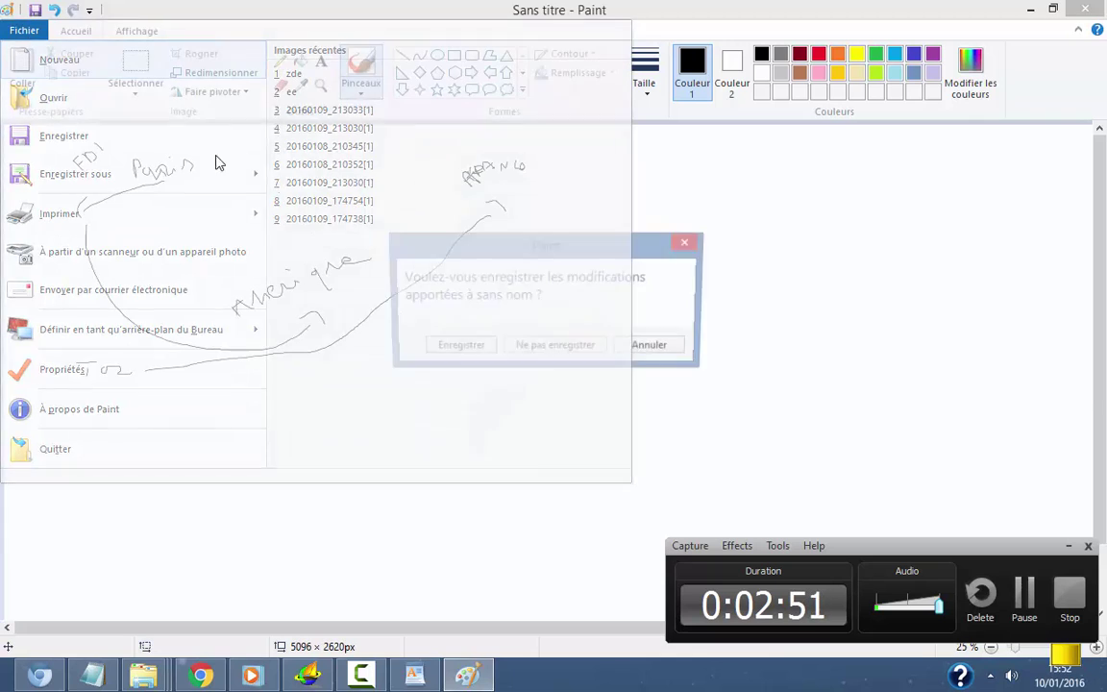
pyautogui.click(555, 348)
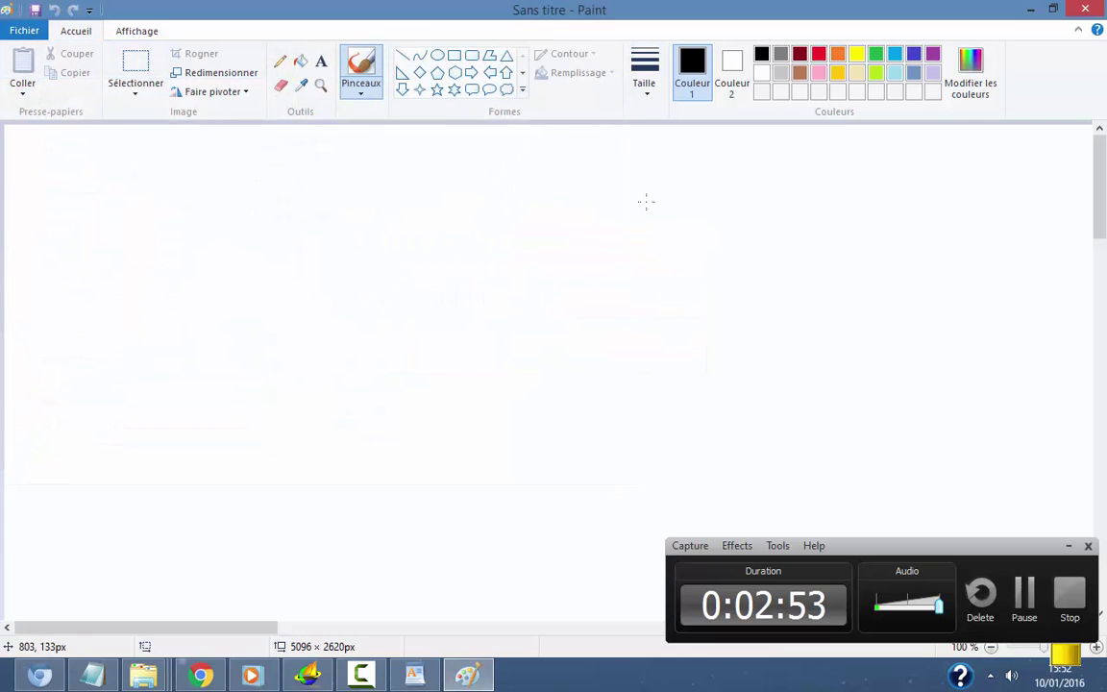
# Brush large black freehand letters F and D, a hooked curve beside them and a slanted line above.
pyautogui.moveTo(344, 266)
pyautogui.mouseDown()
pyautogui.moveTo(388, 397)
pyautogui.moveTo(404, 243)
pyautogui.mouseUp()
pyautogui.moveTo(359, 331); pyautogui.dragTo(442, 320)
pyautogui.moveTo(449, 247)
pyautogui.mouseDown()
pyautogui.moveTo(477, 334)
pyautogui.moveTo(525, 284)
pyautogui.moveTo(483, 352)
pyautogui.mouseUp()
pyautogui.moveTo(574, 228); pyautogui.dragTo(630, 271)
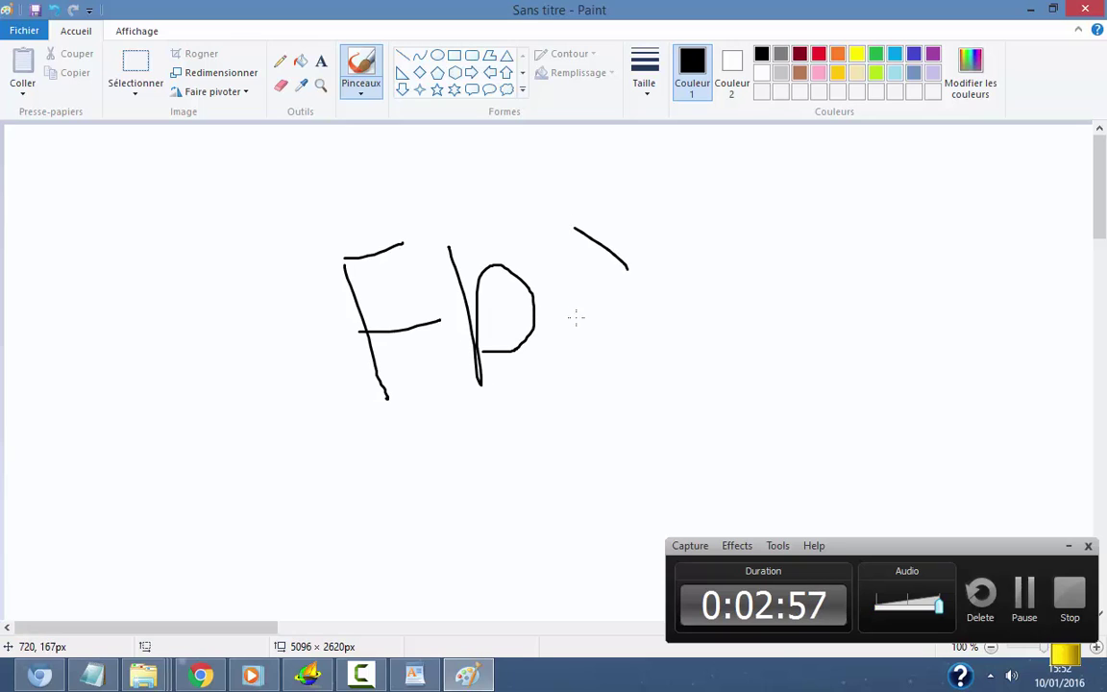
pyautogui.moveTo(565, 319); pyautogui.dragTo(630, 285)
pyautogui.moveTo(489, 232); pyautogui.dragTo(634, 167)
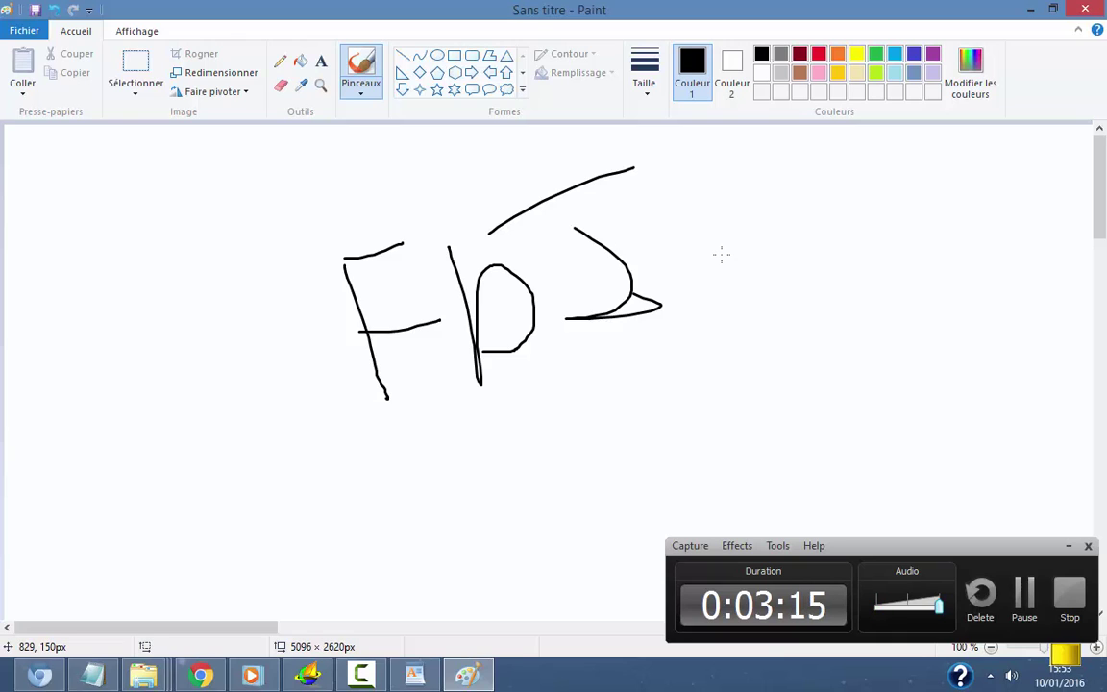
# Brush a left-pointing arrow below the letters and a long curved arrow sweeping from it down and back up to the right.
pyautogui.scroll(-3, 588, 207)
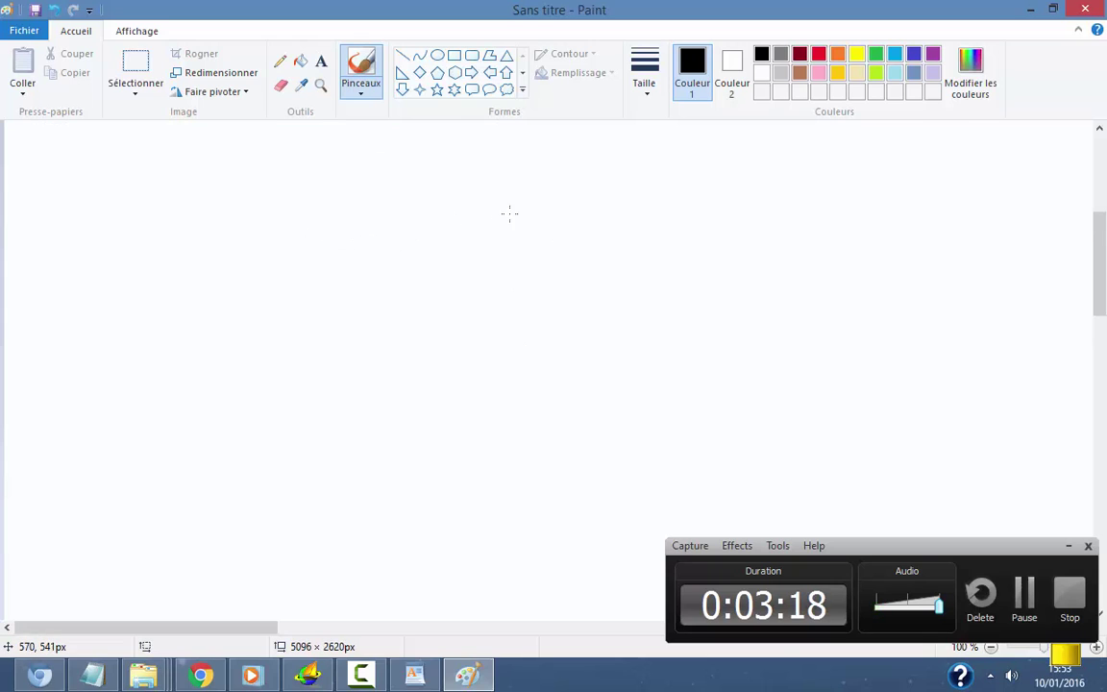
pyautogui.moveTo(622, 198)
pyautogui.mouseDown()
pyautogui.moveTo(528, 199)
pyautogui.moveTo(386, 230)
pyautogui.moveTo(473, 251)
pyautogui.mouseUp()
pyautogui.scroll(2, 529, 382)
pyautogui.scroll(-2, 518, 255)
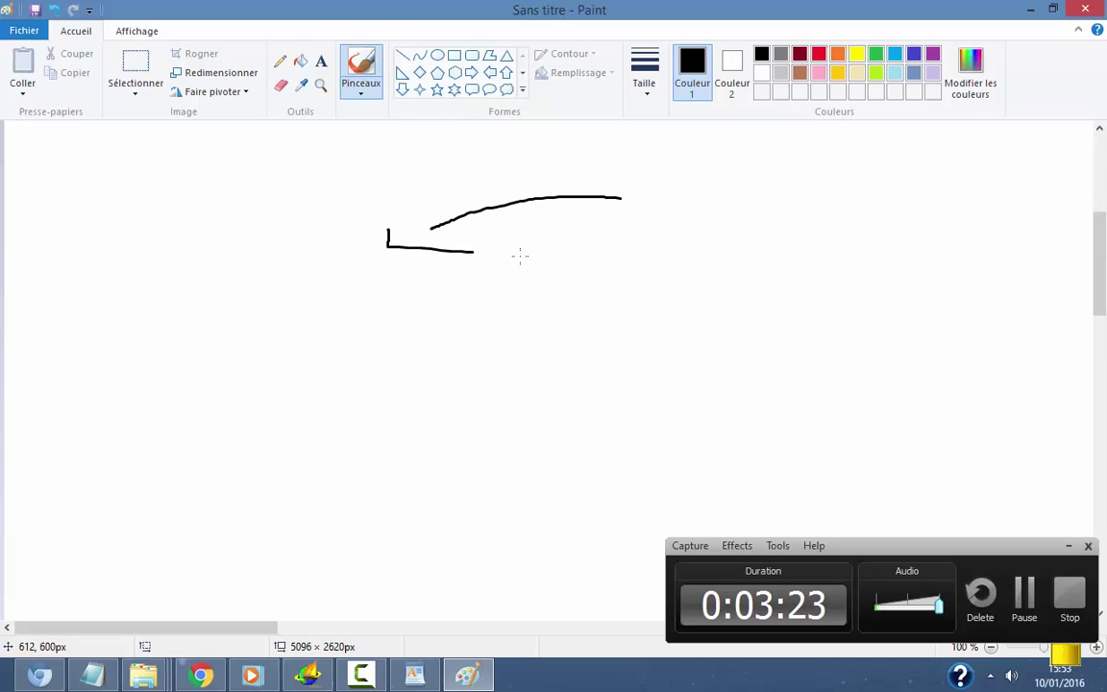
pyautogui.scroll(1, 396, 315)
pyautogui.scroll(-2, 428, 215)
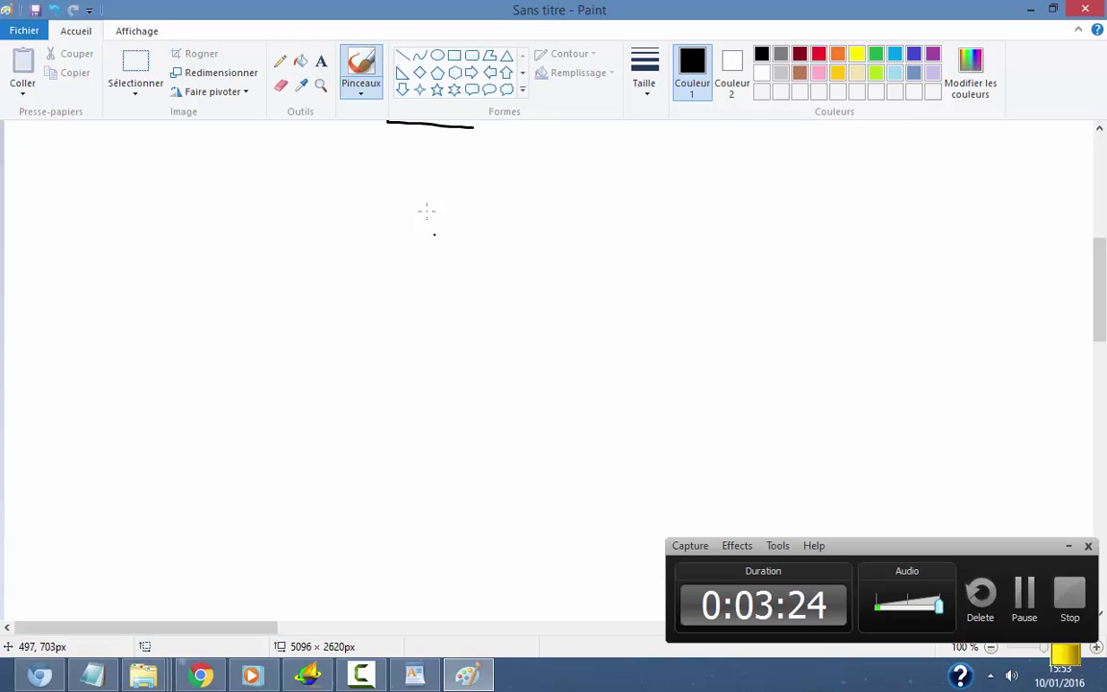
pyautogui.moveTo(408, 146)
pyautogui.mouseDown()
pyautogui.moveTo(484, 296)
pyautogui.moveTo(761, 390)
pyautogui.moveTo(923, 338)
pyautogui.moveTo(977, 300)
pyautogui.mouseUp()
# Continue the chain with three freehand arrows curving from the long arrow's end back up to the letters.
pyautogui.scroll(2, 990, 323)
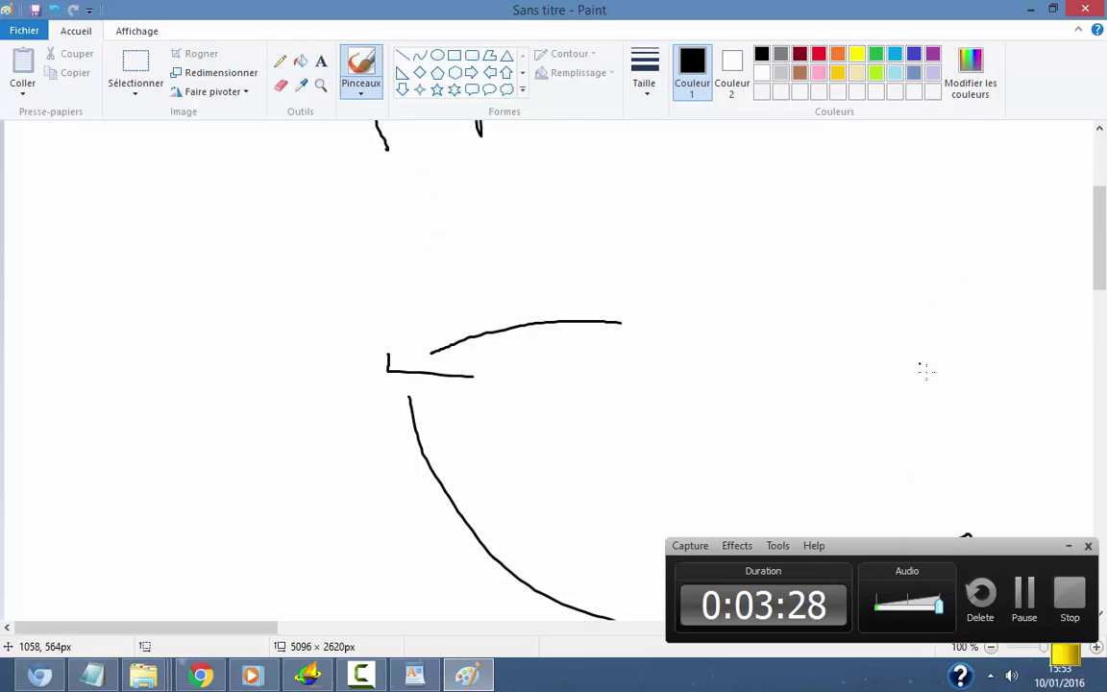
pyautogui.moveTo(985, 469)
pyautogui.mouseDown()
pyautogui.moveTo(976, 349)
pyautogui.moveTo(912, 268)
pyautogui.moveTo(834, 248)
pyautogui.mouseUp()
pyautogui.moveTo(779, 242)
pyautogui.mouseDown()
pyautogui.moveTo(763, 278)
pyautogui.moveTo(817, 285)
pyautogui.mouseUp()
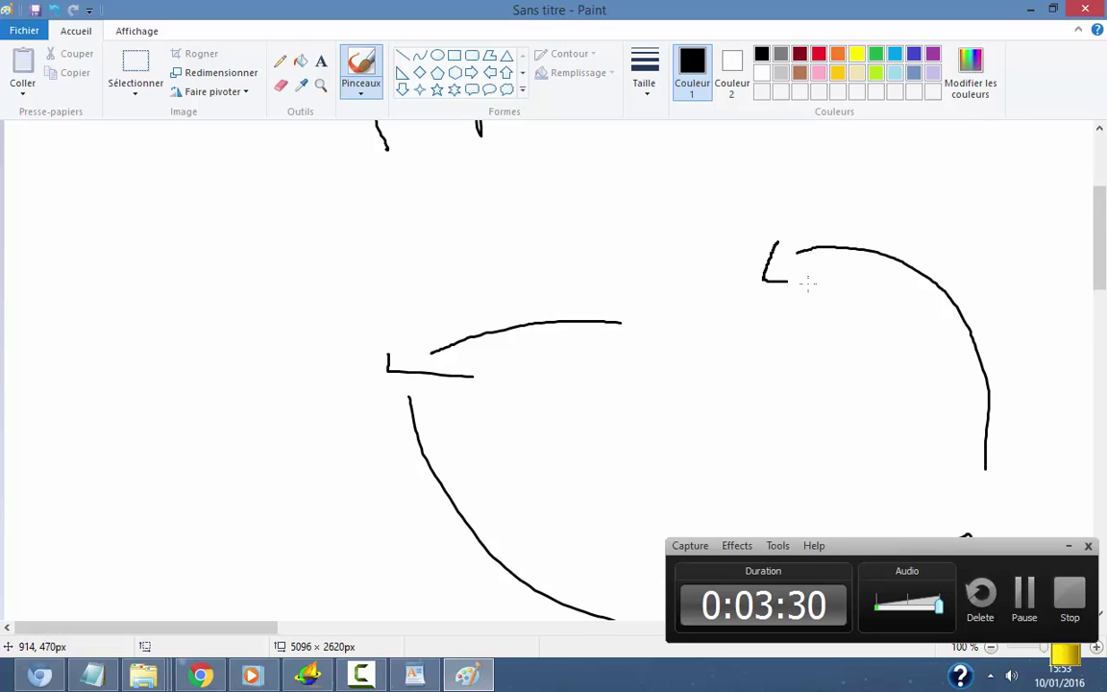
pyautogui.moveTo(740, 260)
pyautogui.mouseDown()
pyautogui.moveTo(626, 226)
pyautogui.moveTo(645, 174)
pyautogui.moveTo(738, 182)
pyautogui.mouseUp()
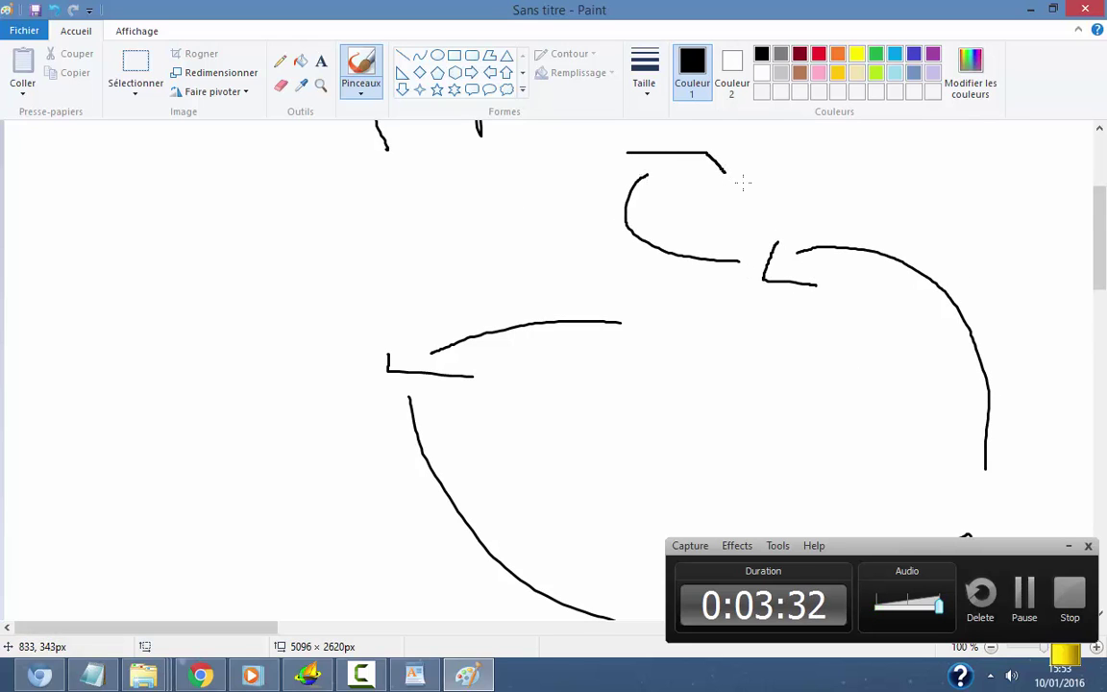
pyautogui.scroll(3, 745, 206)
pyautogui.moveTo(726, 226)
pyautogui.mouseDown()
pyautogui.moveTo(486, 238)
pyautogui.moveTo(428, 304)
pyautogui.mouseUp()
pyautogui.moveTo(399, 301)
pyautogui.mouseDown()
pyautogui.moveTo(396, 326)
pyautogui.moveTo(490, 332)
pyautogui.mouseUp()
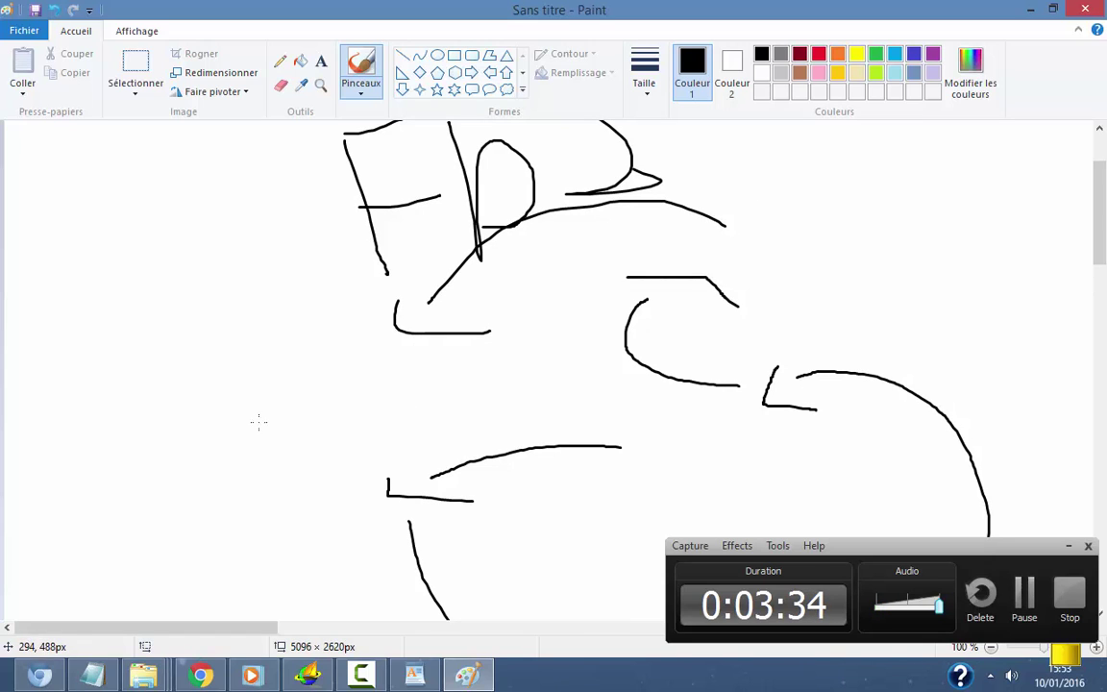
# Brush freehand arrow strokes looping down the left side of the sketch and another arrow coming in from its upper right.
pyautogui.moveTo(259, 420)
pyautogui.mouseDown()
pyautogui.moveTo(182, 313)
pyautogui.moveTo(63, 297)
pyautogui.moveTo(98, 247)
pyautogui.mouseUp()
pyautogui.moveTo(172, 241); pyautogui.dragTo(328, 293)
pyautogui.moveTo(344, 370); pyautogui.dragTo(352, 467)
pyautogui.moveTo(311, 517)
pyautogui.mouseDown()
pyautogui.moveTo(286, 583)
pyautogui.moveTo(370, 567)
pyautogui.mouseUp()
pyautogui.moveTo(1060, 132); pyautogui.dragTo(874, 266)
pyautogui.moveTo(834, 263)
pyautogui.mouseDown()
pyautogui.moveTo(814, 294)
pyautogui.moveTo(885, 327)
pyautogui.mouseUp()
pyautogui.scroll(-3, 885, 327)
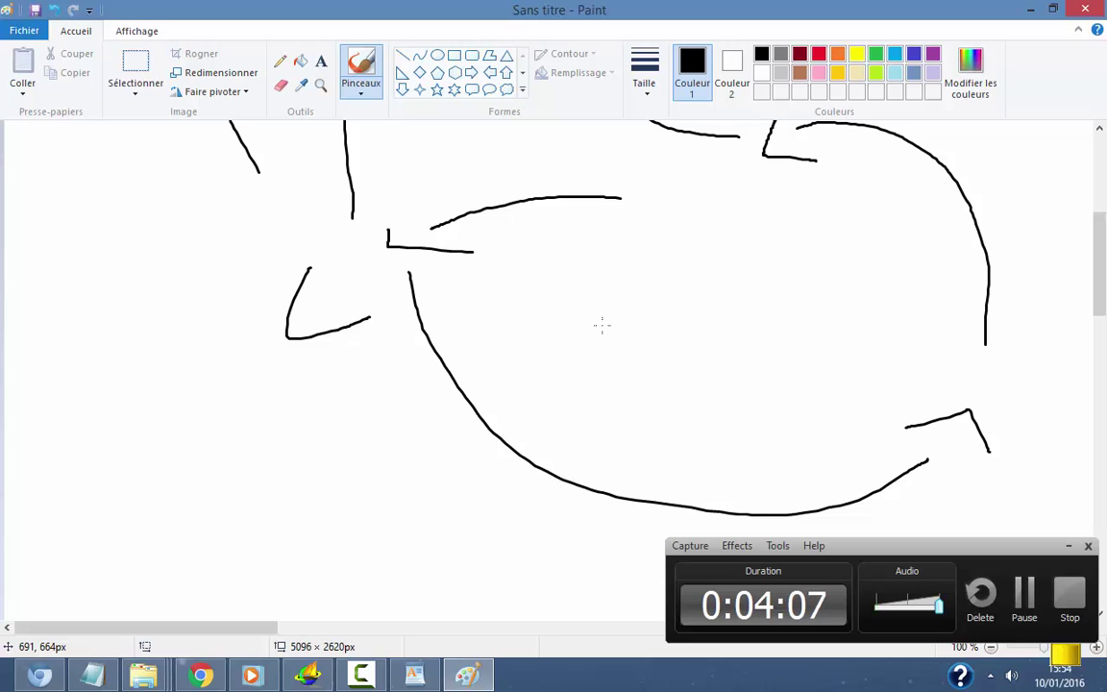
# Brush two large freehand ovals side by side in the empty canvas area below the arrow sketch.
pyautogui.scroll(-2, 601, 324)
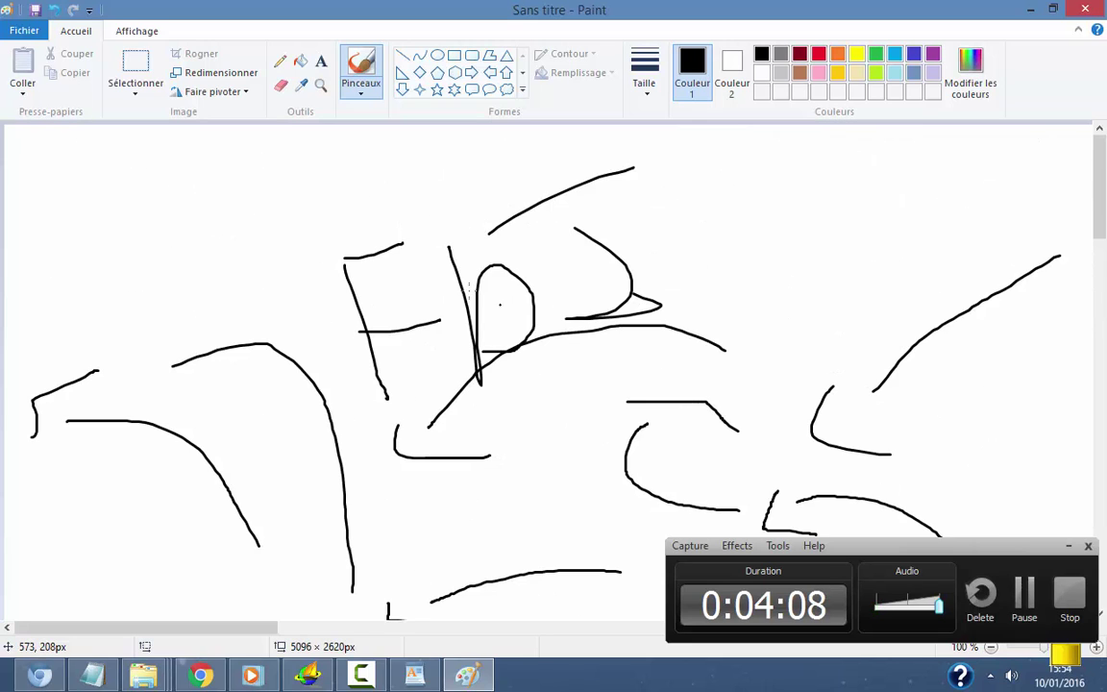
pyautogui.scroll(2, 460, 314)
pyautogui.scroll(4, 618, 351)
pyautogui.scroll(-10, 618, 351)
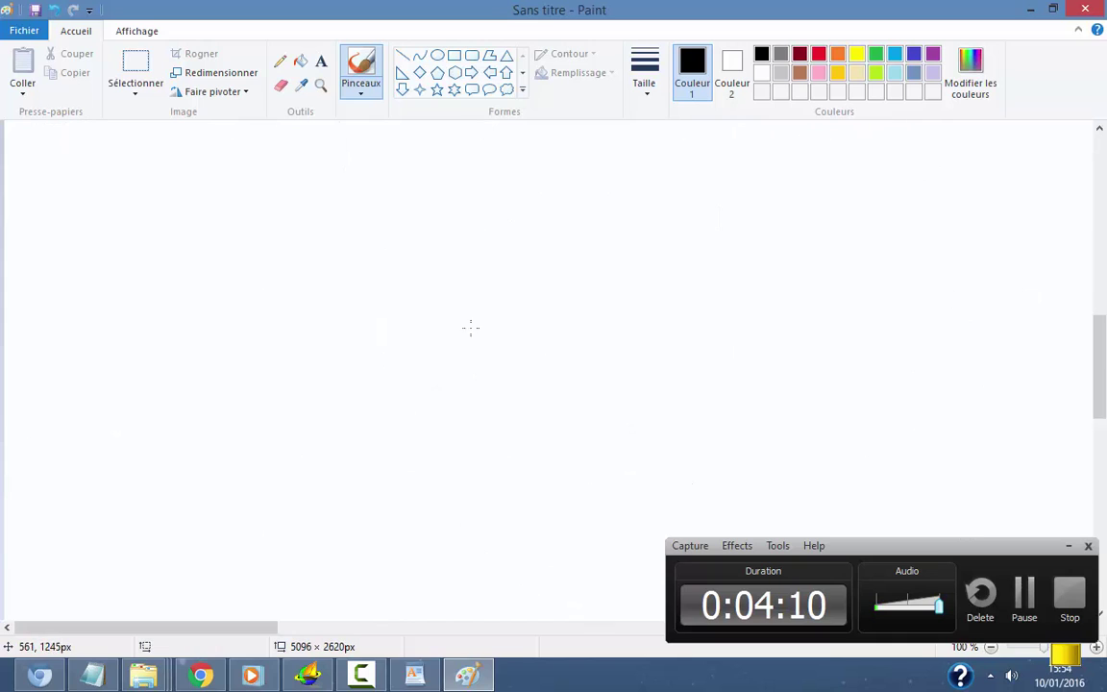
pyautogui.moveTo(210, 231)
pyautogui.mouseDown()
pyautogui.moveTo(247, 312)
pyautogui.moveTo(367, 364)
pyautogui.moveTo(474, 337)
pyautogui.moveTo(496, 302)
pyautogui.moveTo(461, 201)
pyautogui.moveTo(354, 170)
pyautogui.moveTo(270, 178)
pyautogui.moveTo(217, 231)
pyautogui.mouseUp()
pyautogui.moveTo(705, 173)
pyautogui.mouseDown()
pyautogui.moveTo(609, 265)
pyautogui.moveTo(627, 351)
pyautogui.moveTo(701, 402)
pyautogui.moveTo(821, 402)
pyautogui.moveTo(894, 275)
pyautogui.moveTo(814, 190)
pyautogui.moveTo(707, 180)
pyautogui.mouseUp()
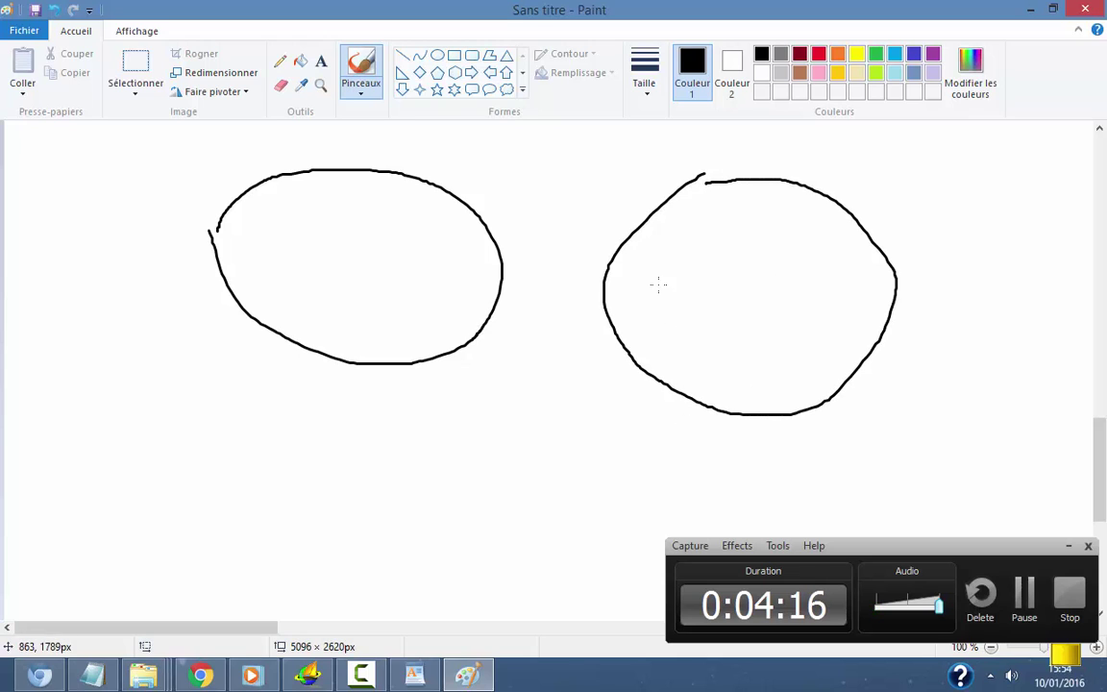
pyautogui.click(582, 169)
# Brush the handwritten word ultrasurf across the blank canvas area near the bottom edge of the drawing.
pyautogui.scroll(-5, 420, 486)
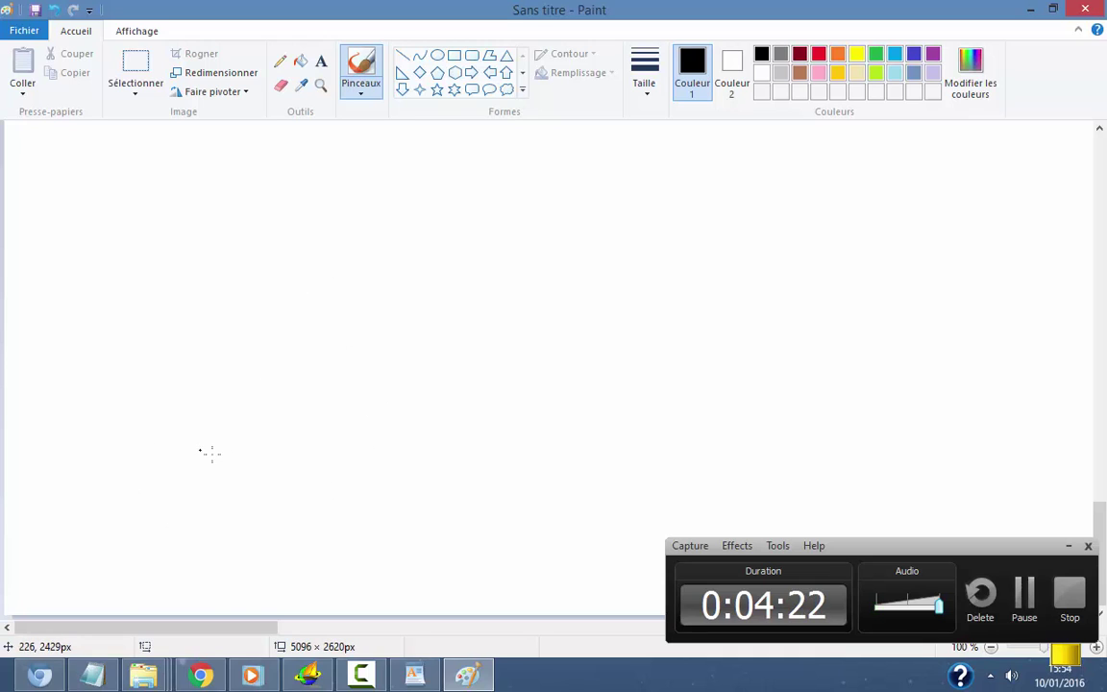
pyautogui.moveTo(212, 310)
pyautogui.mouseDown()
pyautogui.moveTo(250, 314)
pyautogui.moveTo(253, 291)
pyautogui.moveTo(298, 338)
pyautogui.mouseUp()
pyautogui.moveTo(320, 271)
pyautogui.mouseDown()
pyautogui.moveTo(372, 318)
pyautogui.moveTo(417, 289)
pyautogui.moveTo(467, 322)
pyautogui.moveTo(483, 288)
pyautogui.moveTo(487, 315)
pyautogui.moveTo(516, 271)
pyautogui.moveTo(537, 300)
pyautogui.moveTo(597, 267)
pyautogui.moveTo(639, 308)
pyautogui.moveTo(673, 198)
pyautogui.moveTo(707, 388)
pyautogui.moveTo(691, 306)
pyautogui.moveTo(733, 255)
pyautogui.mouseUp()
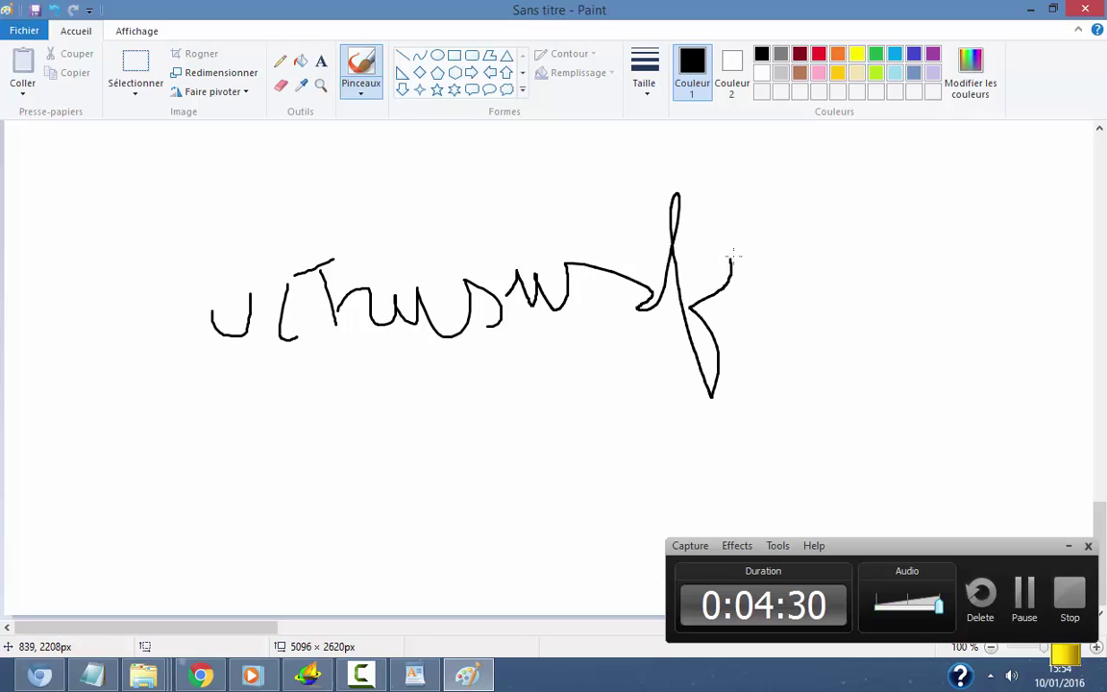
# Brush a second, shorter handwritten word above and to the right of the word ultrasurf.
pyautogui.click(818, 208)
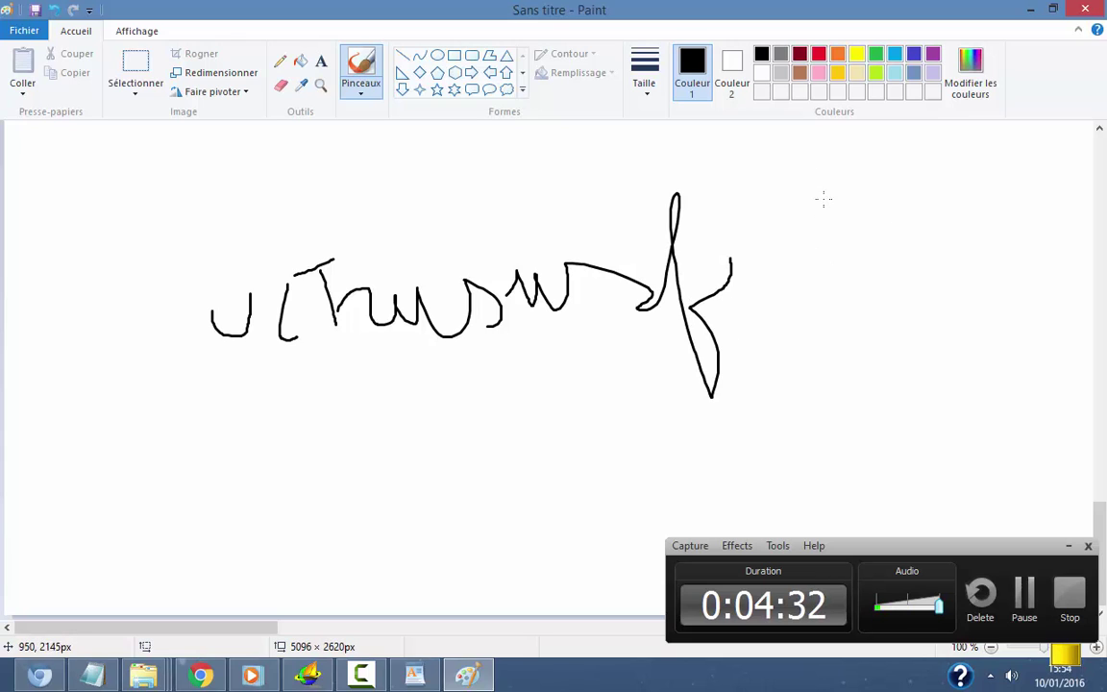
pyautogui.moveTo(879, 225)
pyautogui.mouseDown()
pyautogui.moveTo(855, 191)
pyautogui.moveTo(930, 243)
pyautogui.moveTo(942, 280)
pyautogui.mouseUp()
pyautogui.moveTo(974, 192); pyautogui.dragTo(967, 266)
pyautogui.click(966, 278)
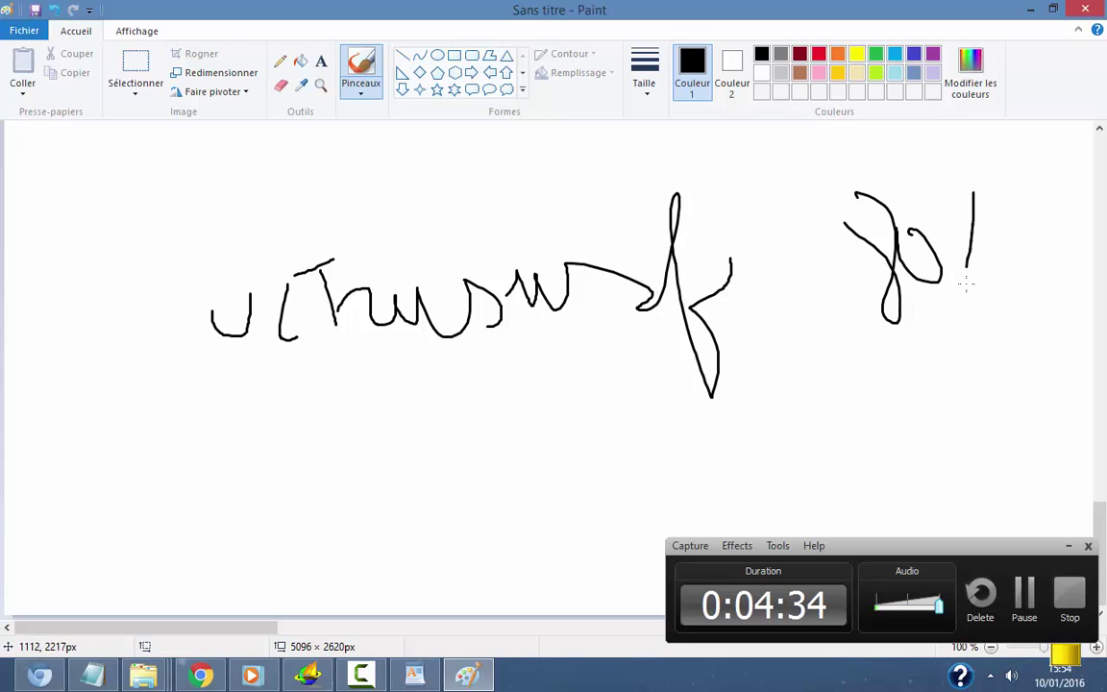
pyautogui.moveTo(934, 219)
pyautogui.mouseDown()
pyautogui.moveTo(944, 252)
pyautogui.moveTo(980, 252)
pyautogui.moveTo(967, 288)
pyautogui.mouseUp()
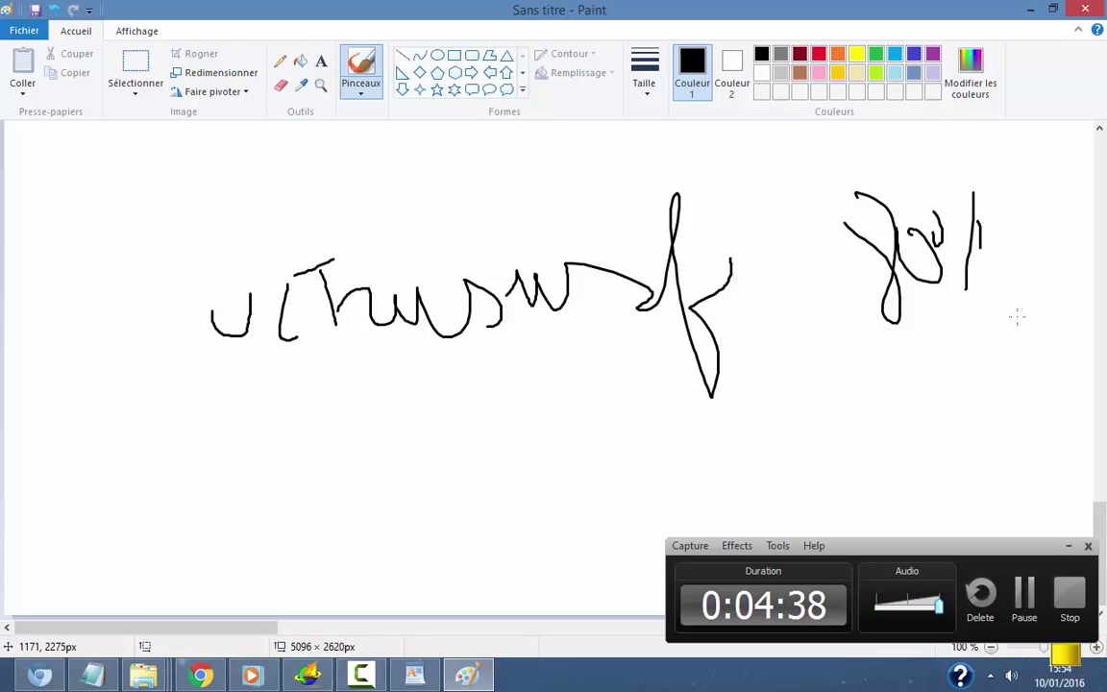
# Brush a large freehand number 100 followed by short handwritten letters with a slanted cross stroke, below the word ultrasurf.
pyautogui.click(788, 395)
pyautogui.moveTo(346, 462)
pyautogui.mouseDown()
pyautogui.moveTo(409, 426)
pyautogui.moveTo(419, 471)
pyautogui.moveTo(341, 507)
pyautogui.moveTo(420, 497)
pyautogui.mouseUp()
pyautogui.moveTo(340, 507); pyautogui.dragTo(434, 497)
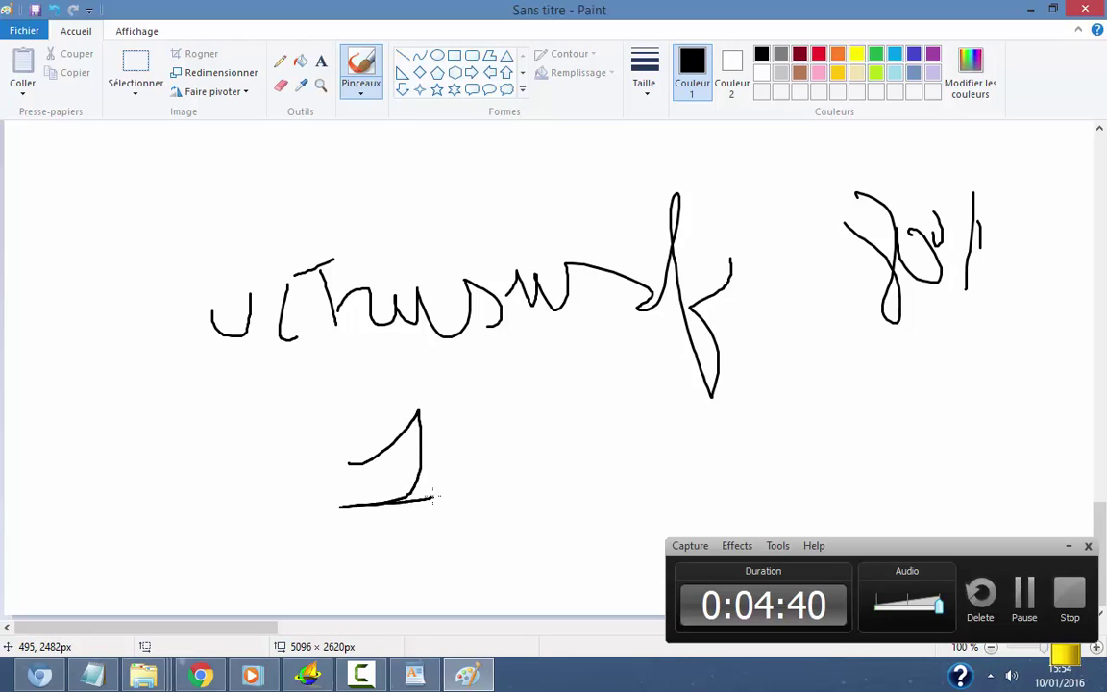
pyautogui.moveTo(500, 440); pyautogui.dragTo(476, 441)
pyautogui.moveTo(575, 443)
pyautogui.mouseDown()
pyautogui.moveTo(587, 462)
pyautogui.moveTo(576, 442)
pyautogui.mouseUp()
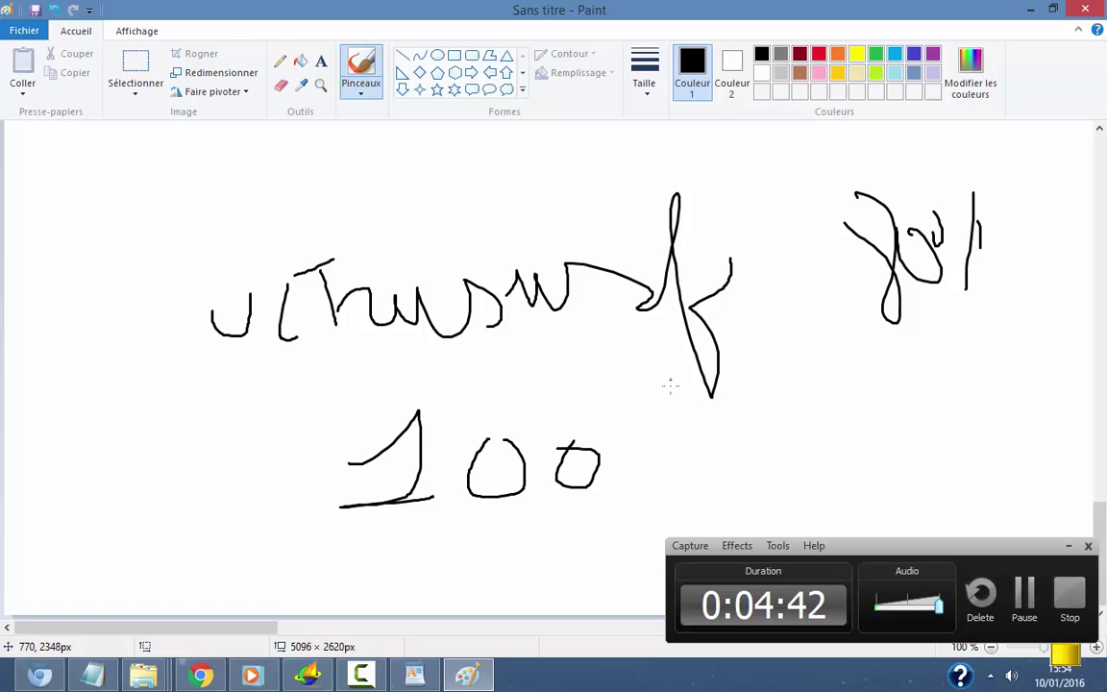
pyautogui.moveTo(670, 434)
pyautogui.mouseDown()
pyautogui.moveTo(712, 424)
pyautogui.moveTo(734, 439)
pyautogui.moveTo(731, 420)
pyautogui.moveTo(794, 438)
pyautogui.mouseUp()
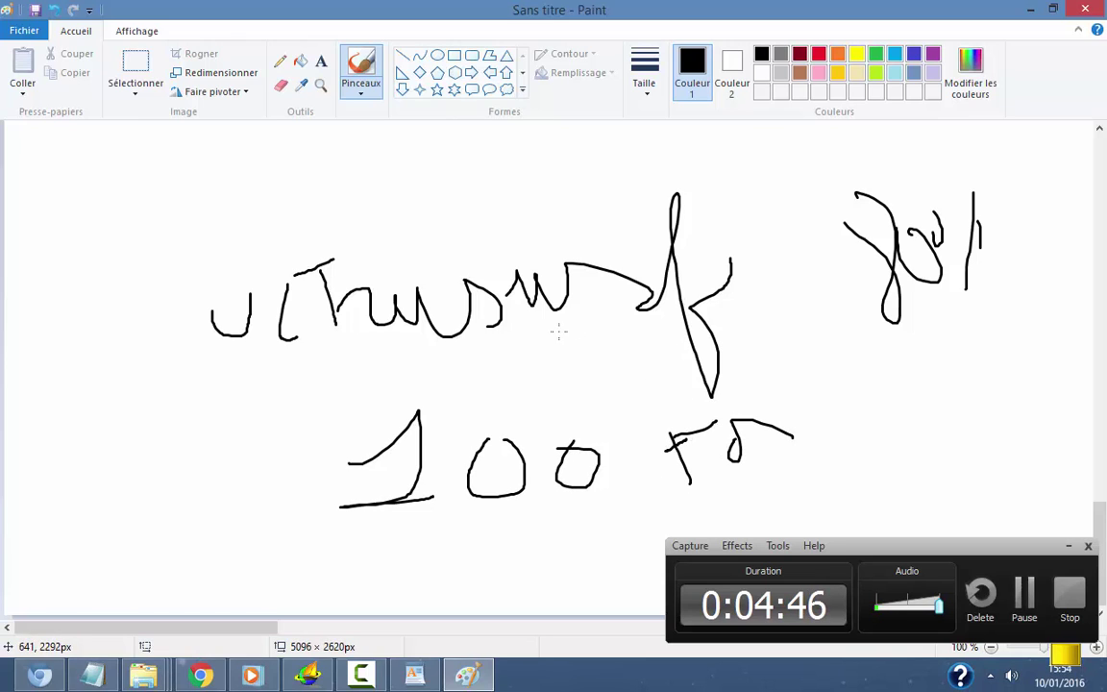
pyautogui.moveTo(687, 444); pyautogui.dragTo(636, 459)
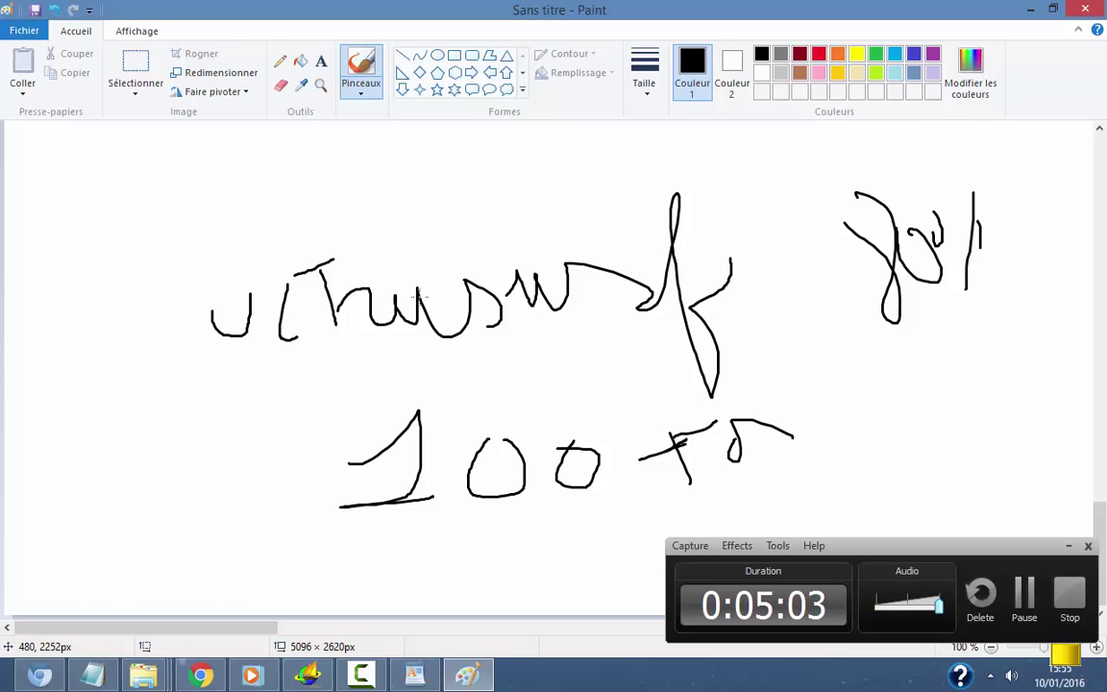
# Brush a loop of freehand curved arrows in the empty area between the upper arrow sketch and the two ovals.
pyautogui.scroll(12, 319, 246)
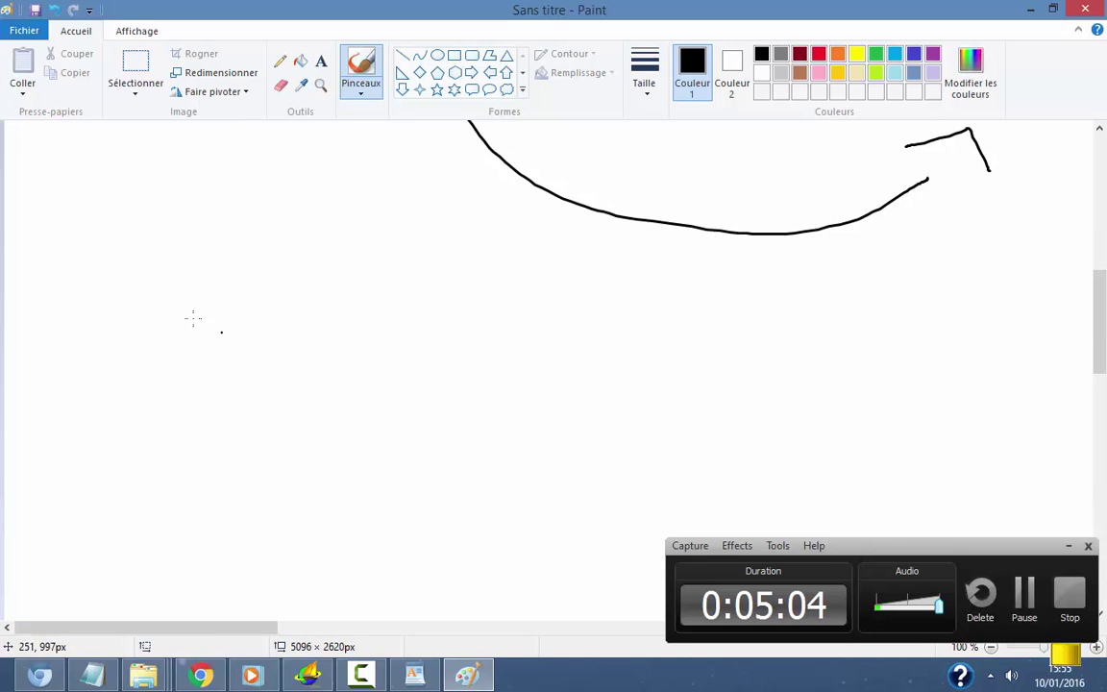
pyautogui.moveTo(636, 315)
pyautogui.mouseDown()
pyautogui.moveTo(323, 358)
pyautogui.moveTo(297, 389)
pyautogui.moveTo(338, 389)
pyautogui.moveTo(343, 365)
pyautogui.moveTo(479, 481)
pyautogui.moveTo(637, 474)
pyautogui.moveTo(673, 485)
pyautogui.mouseUp()
pyautogui.scroll(-7, 543, 332)
pyautogui.scroll(7, 543, 333)
pyautogui.moveTo(688, 427); pyautogui.dragTo(690, 433)
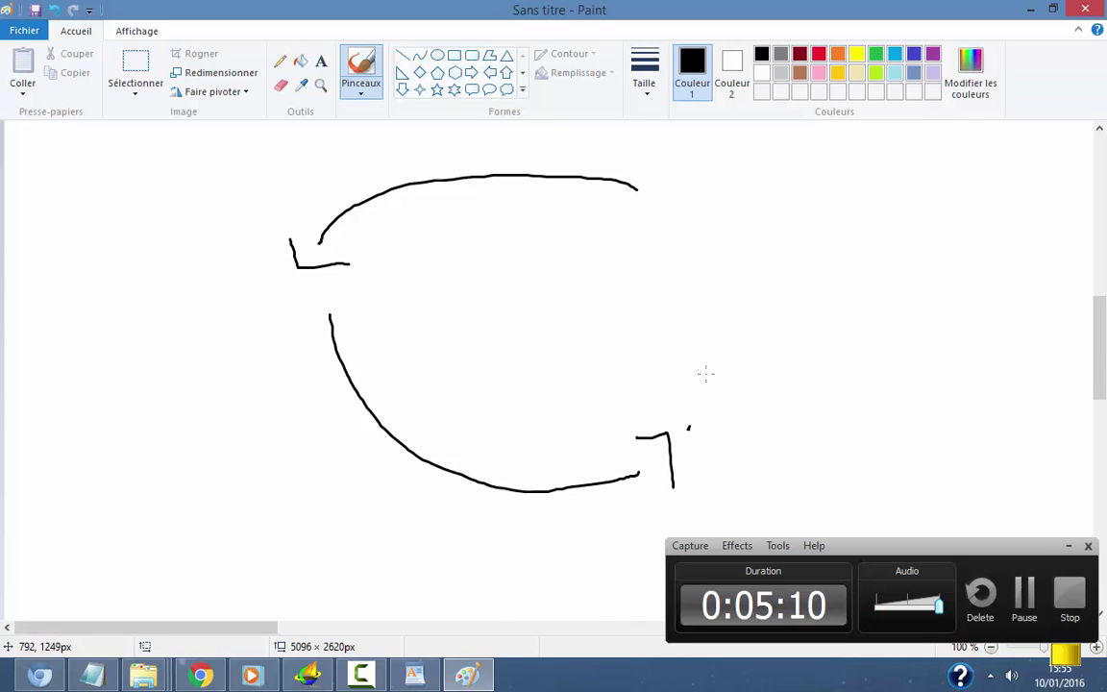
pyautogui.moveTo(705, 375)
pyautogui.mouseDown()
pyautogui.moveTo(662, 239)
pyautogui.moveTo(588, 264)
pyautogui.mouseUp()
pyautogui.click(597, 264)
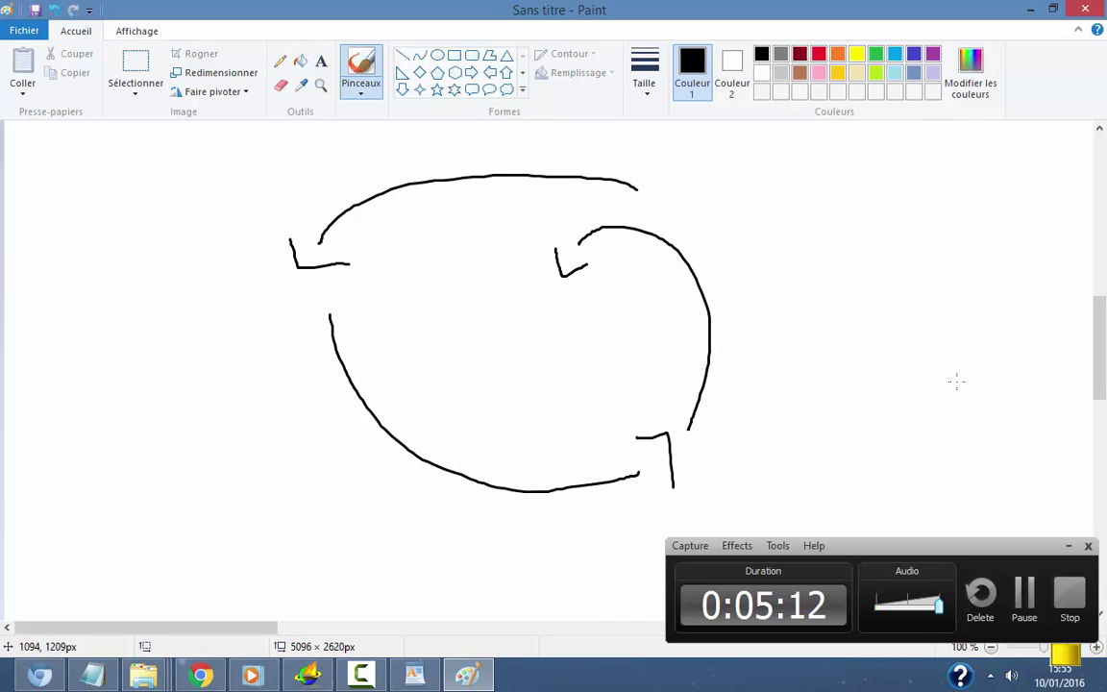
pyautogui.moveTo(957, 373)
pyautogui.mouseDown()
pyautogui.moveTo(615, 252)
pyautogui.moveTo(496, 293)
pyautogui.moveTo(518, 312)
pyautogui.mouseUp()
pyautogui.click(175, 406)
pyautogui.moveTo(42, 476)
pyautogui.mouseDown()
pyautogui.moveTo(197, 370)
pyautogui.moveTo(217, 452)
pyautogui.mouseUp()
# Brush a long freehand arc over the letter F, ending at the slanted line above the letters.
pyautogui.scroll(10, 442, 302)
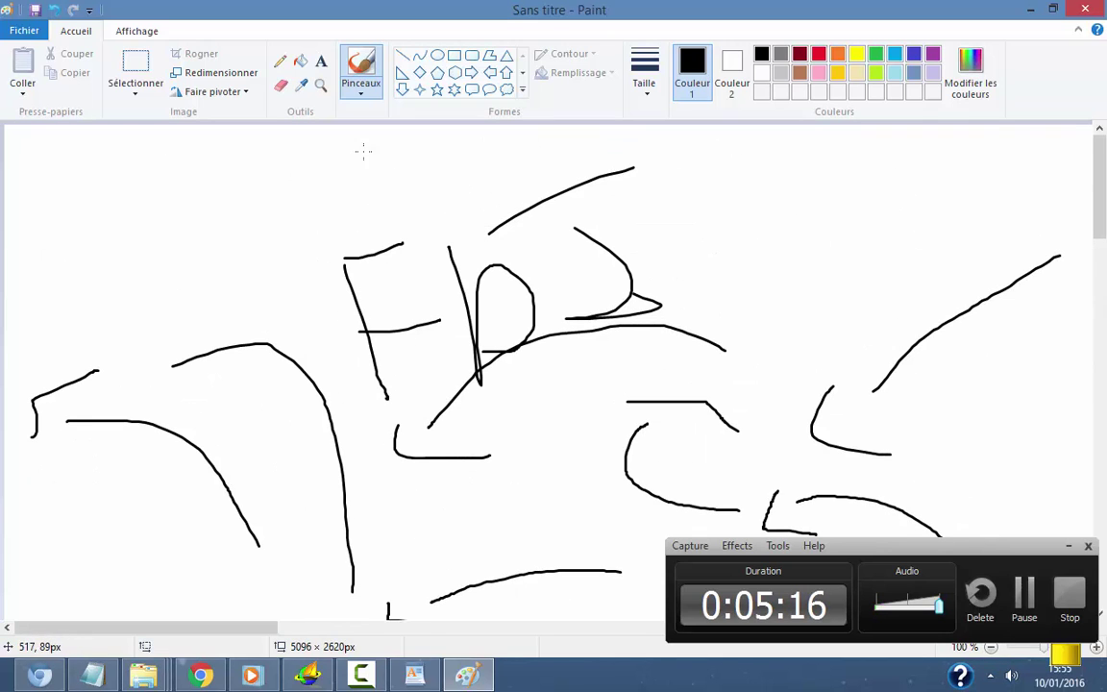
pyautogui.click(232, 141)
pyautogui.click(280, 204)
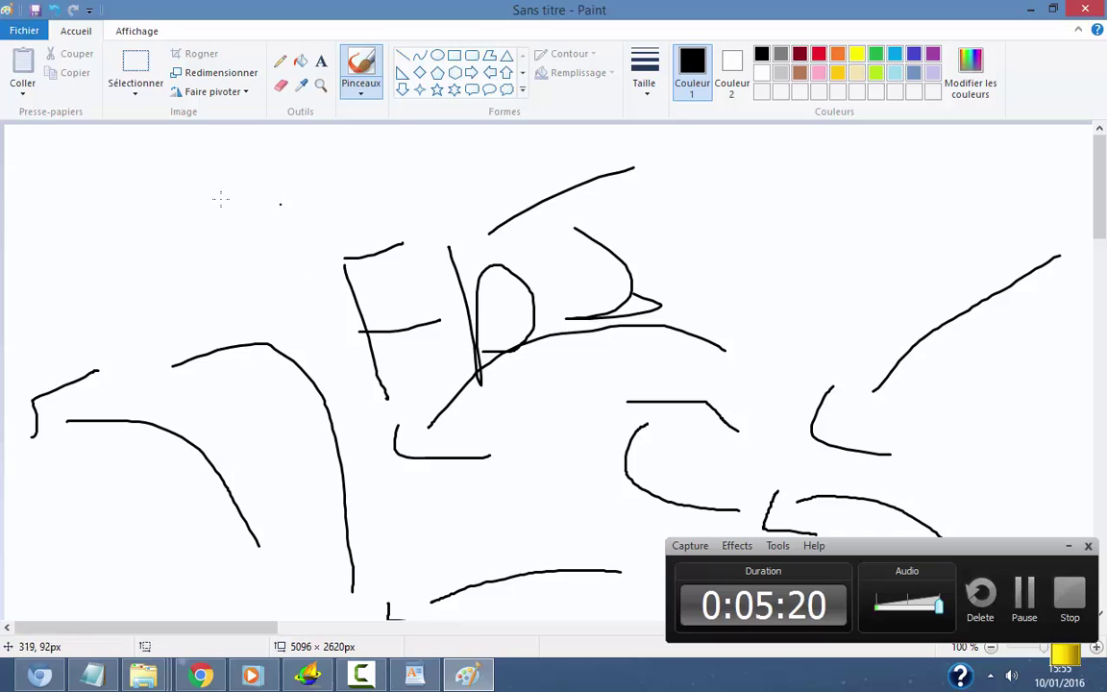
pyautogui.click(162, 241)
pyautogui.moveTo(130, 235)
pyautogui.mouseDown()
pyautogui.moveTo(183, 197)
pyautogui.moveTo(489, 242)
pyautogui.mouseUp()
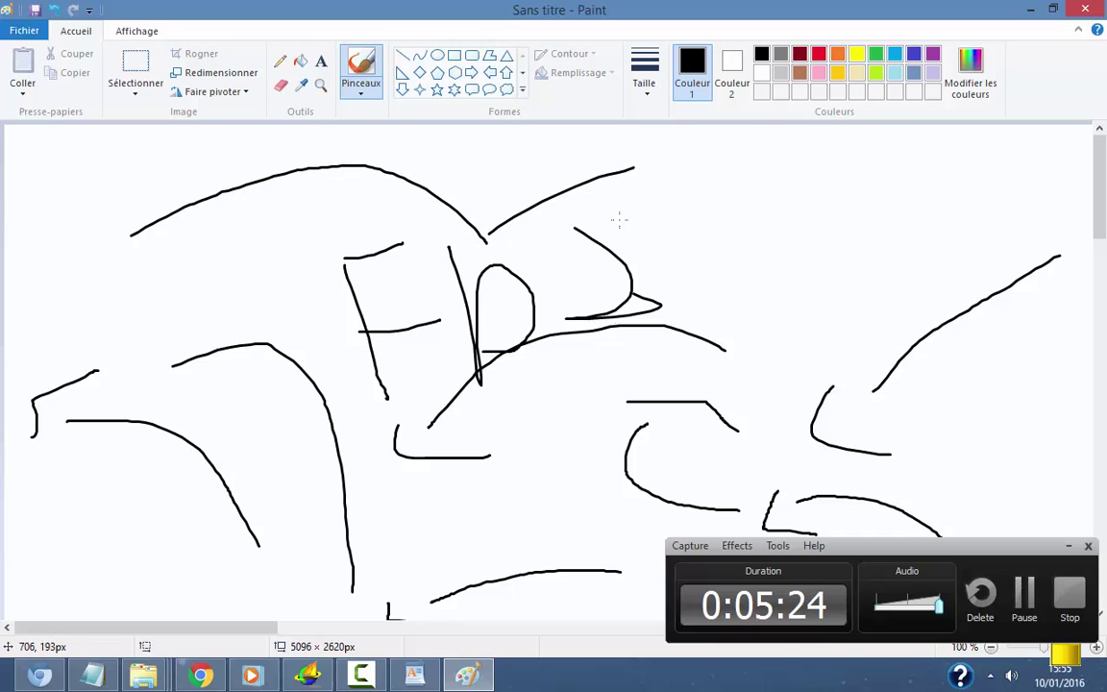
# Brush an arc with a handwritten word beneath it right of the letters, and a second long arc sweeping left over the letters.
pyautogui.click(798, 255)
pyautogui.moveTo(997, 173)
pyautogui.mouseDown()
pyautogui.moveTo(833, 186)
pyautogui.moveTo(744, 230)
pyautogui.moveTo(806, 217)
pyautogui.moveTo(796, 240)
pyautogui.moveTo(823, 248)
pyautogui.moveTo(796, 212)
pyautogui.moveTo(821, 259)
pyautogui.moveTo(799, 202)
pyautogui.moveTo(815, 228)
pyautogui.moveTo(820, 218)
pyautogui.moveTo(850, 247)
pyautogui.moveTo(869, 224)
pyautogui.moveTo(925, 228)
pyautogui.moveTo(913, 207)
pyautogui.moveTo(904, 228)
pyautogui.moveTo(923, 219)
pyautogui.moveTo(924, 188)
pyautogui.moveTo(978, 256)
pyautogui.mouseUp()
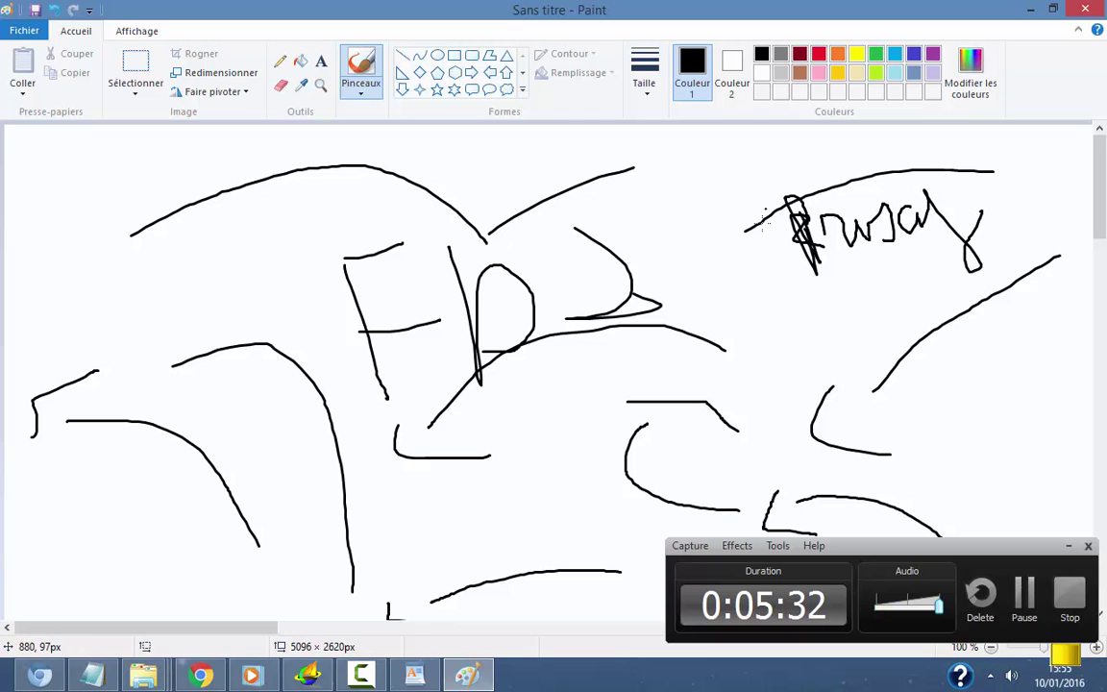
pyautogui.moveTo(687, 208)
pyautogui.mouseDown()
pyautogui.moveTo(588, 198)
pyautogui.moveTo(274, 258)
pyautogui.moveTo(252, 274)
pyautogui.mouseUp()
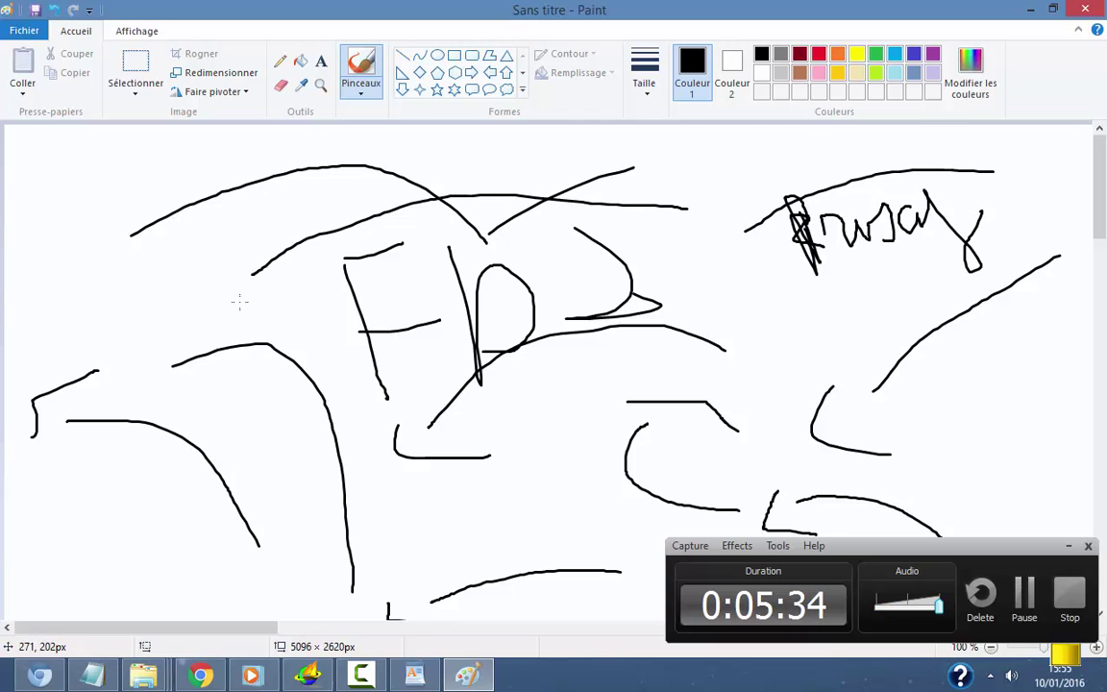
pyautogui.scroll(-20, 239, 301)
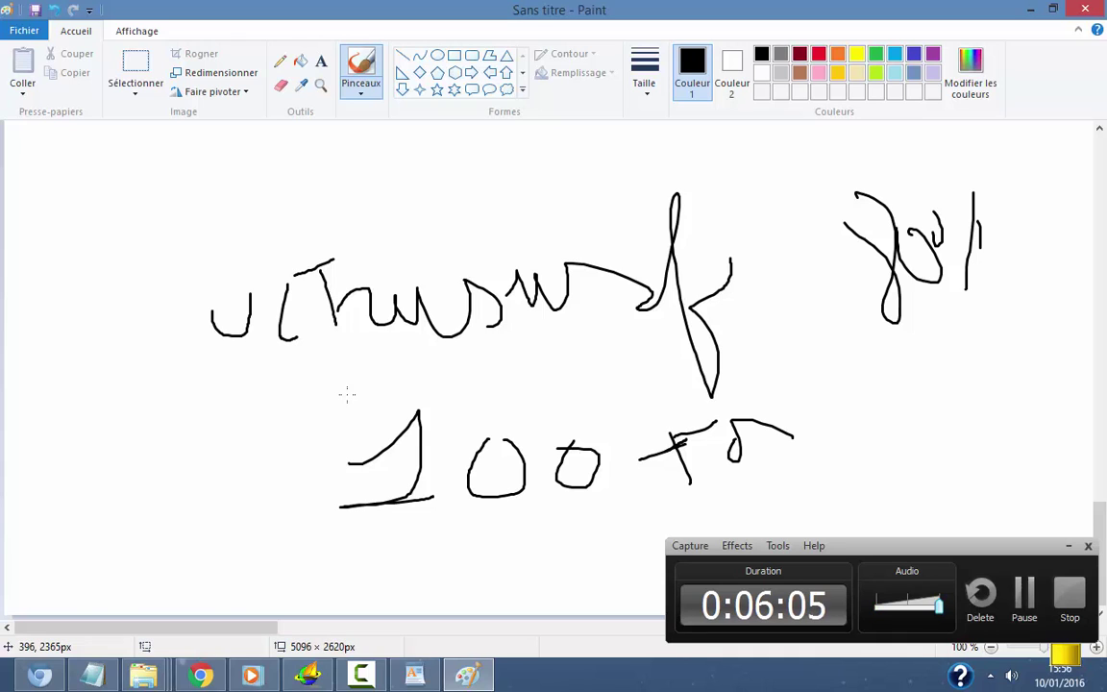
pyautogui.scroll(5, 365, 443)
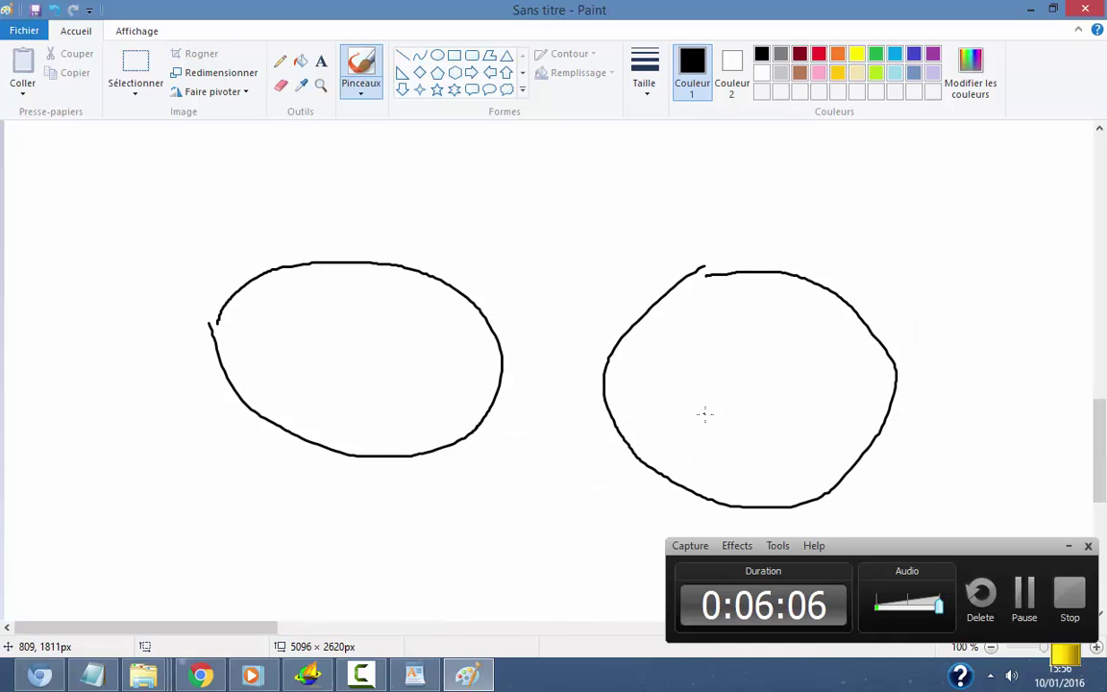
pyautogui.scroll(12, 673, 404)
pyautogui.scroll(-18, 590, 429)
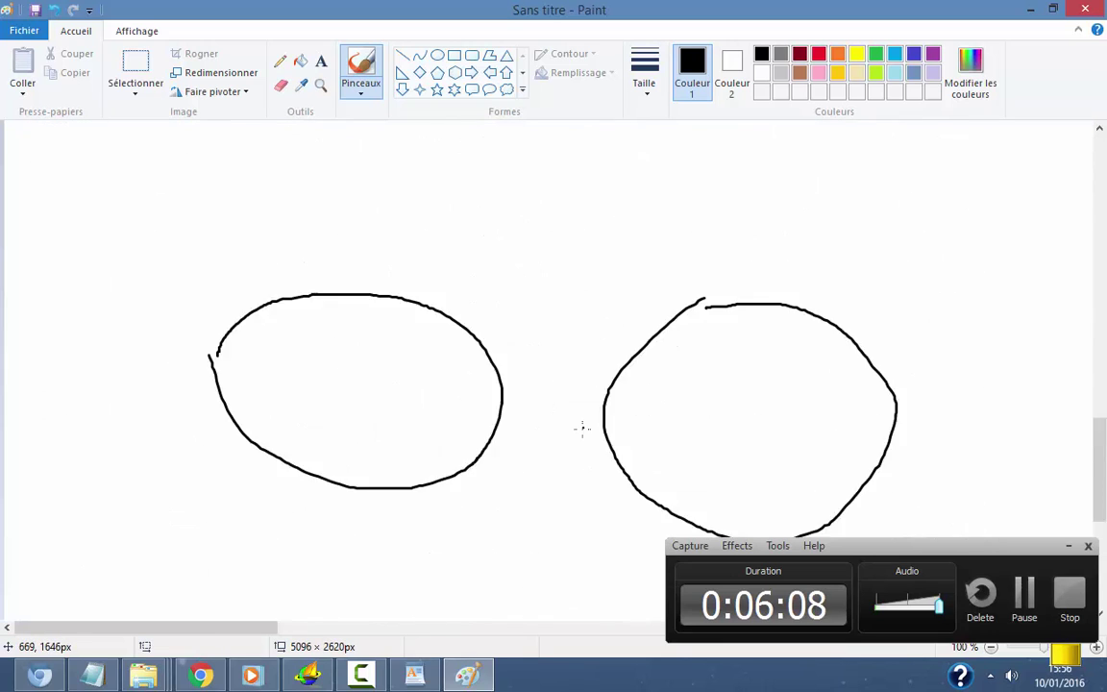
# Switch to Chrome and look through the messages, notifications and own profile page on the Rencontre Ados site.
pyautogui.click(202, 674)
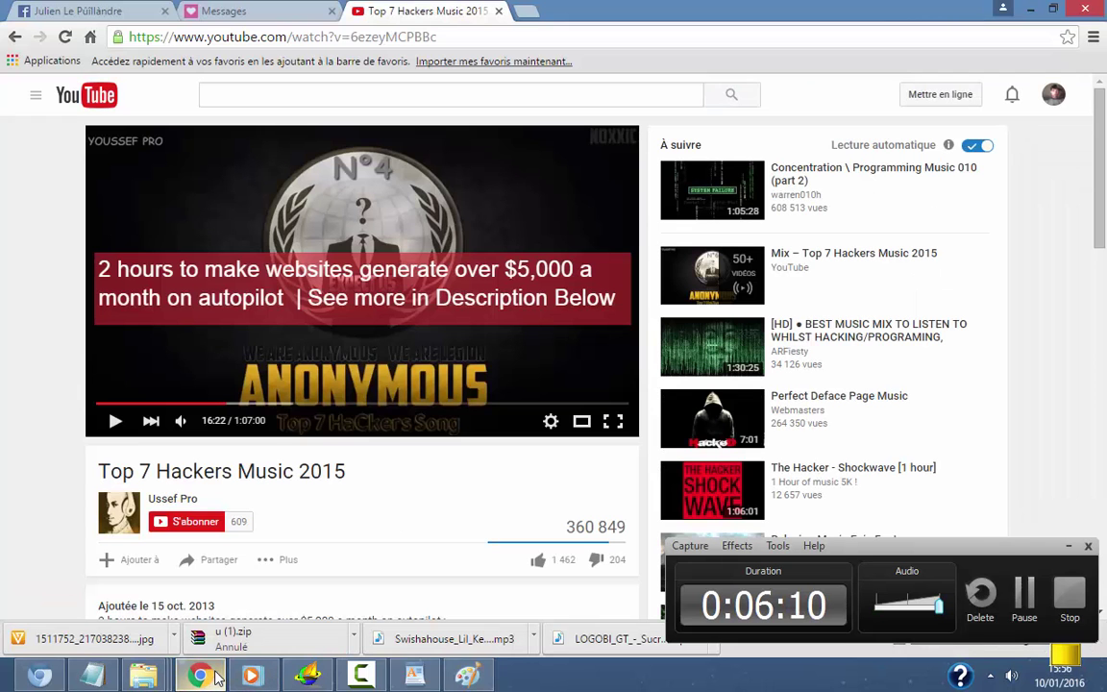
pyautogui.click(258, 10)
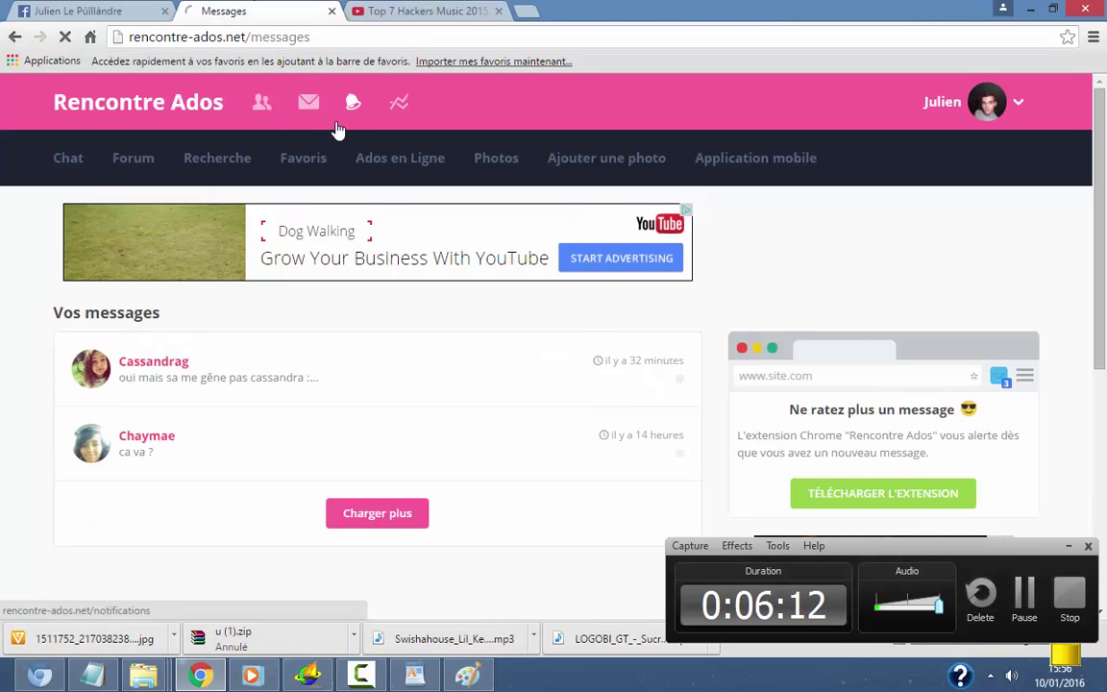
pyautogui.click(338, 129)
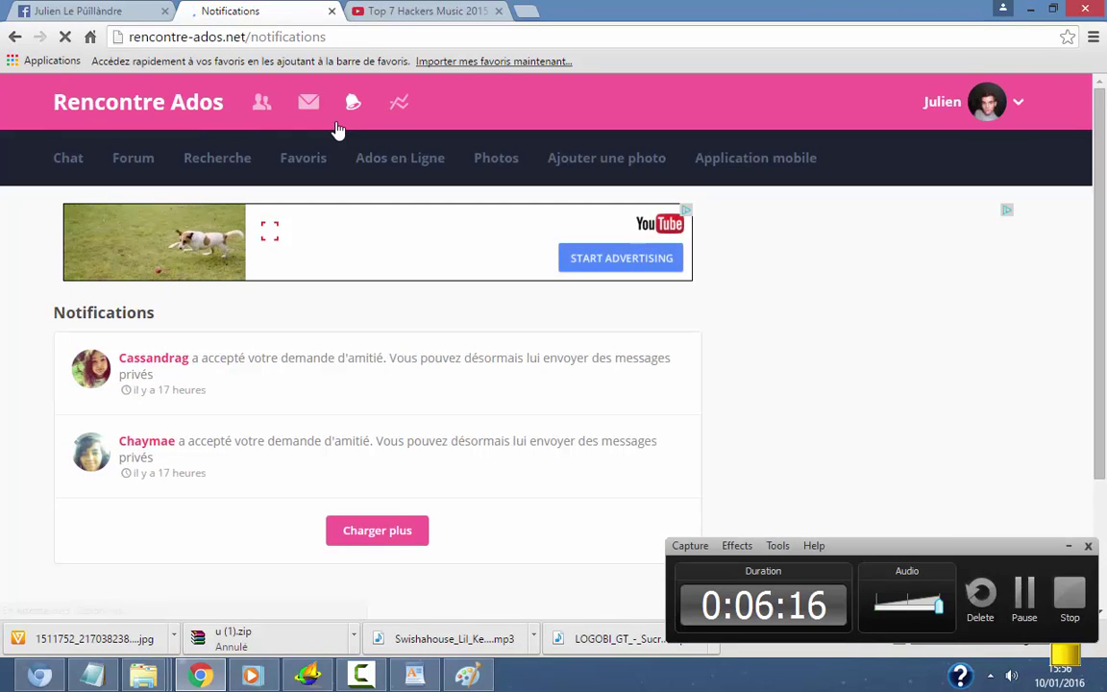
pyautogui.click(996, 111)
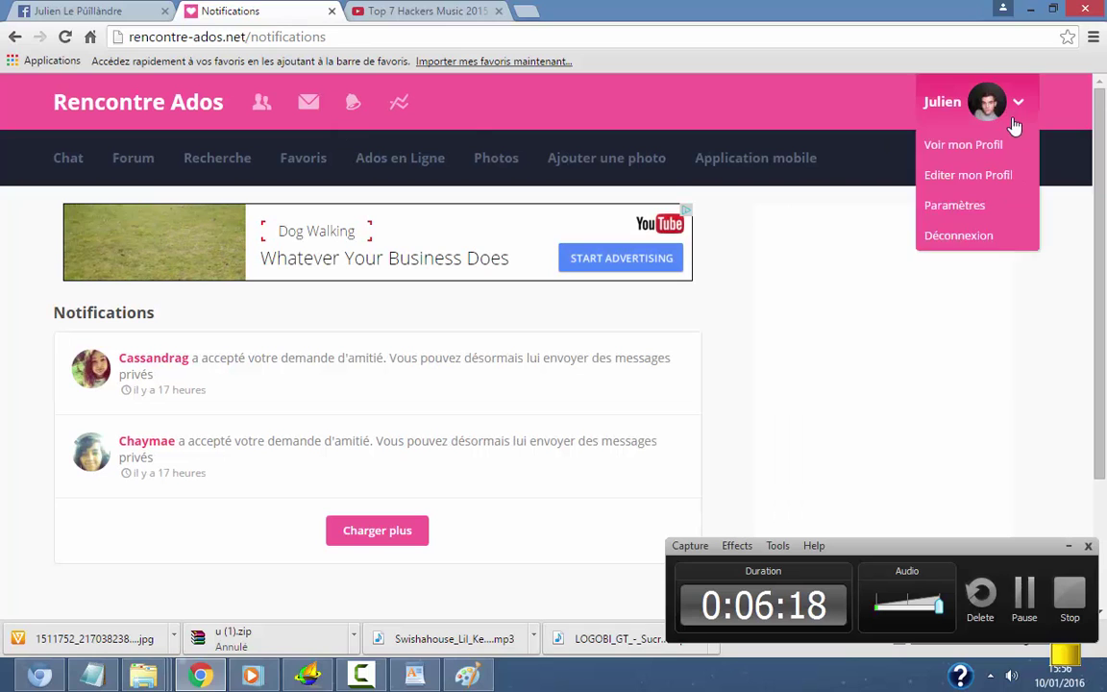
pyautogui.click(973, 146)
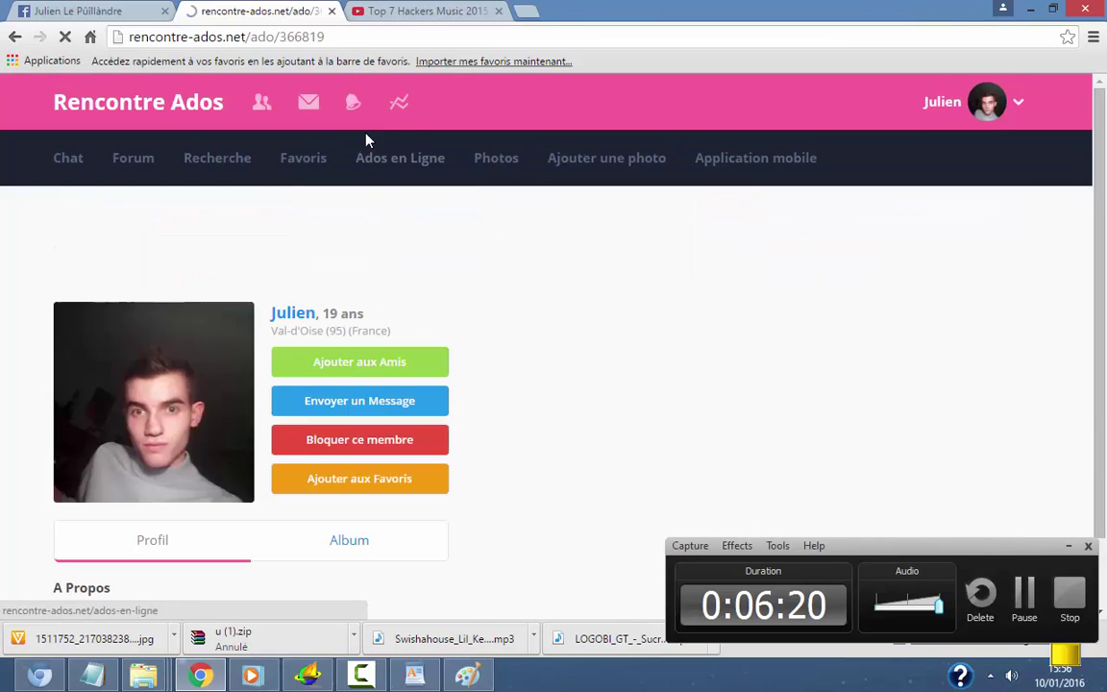
pyautogui.scroll(-2, 388, 144)
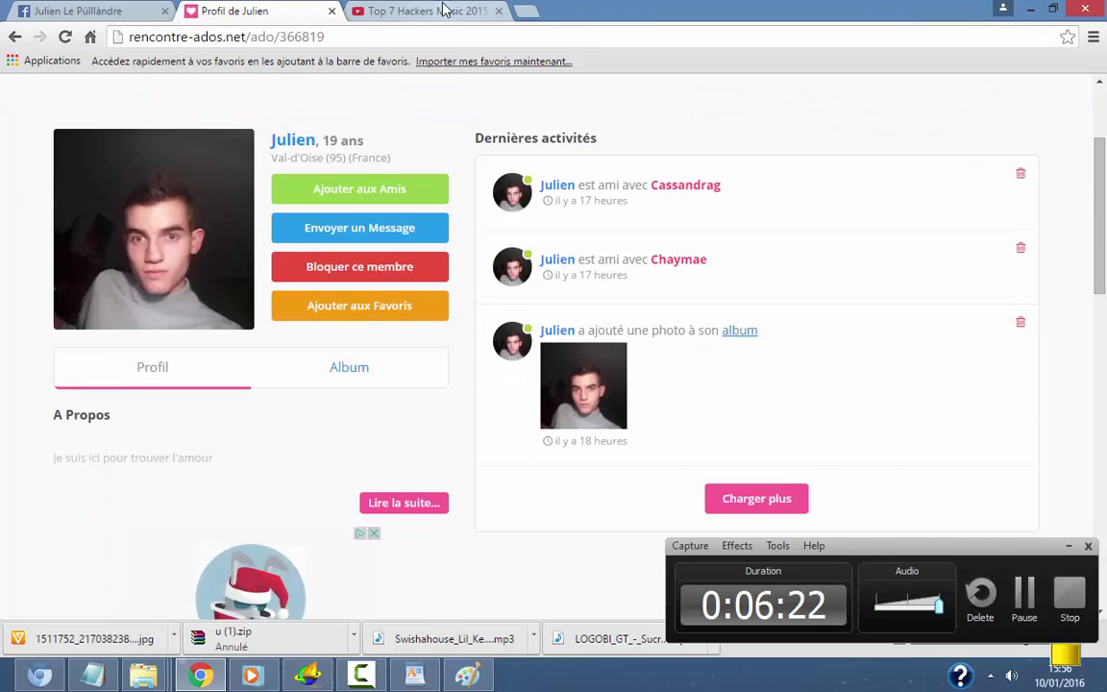
# Return to the YouTube video Top 7 Hackers Music 2015 and dismiss its advertising overlay.
pyautogui.click(423, 10)
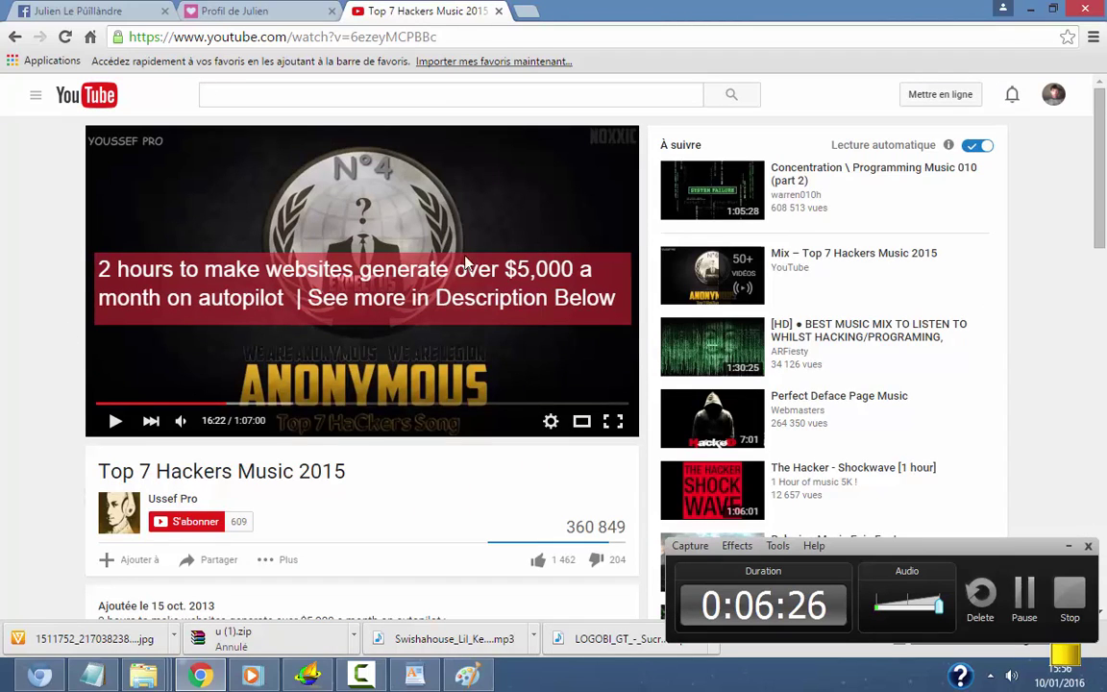
pyautogui.click(629, 256)
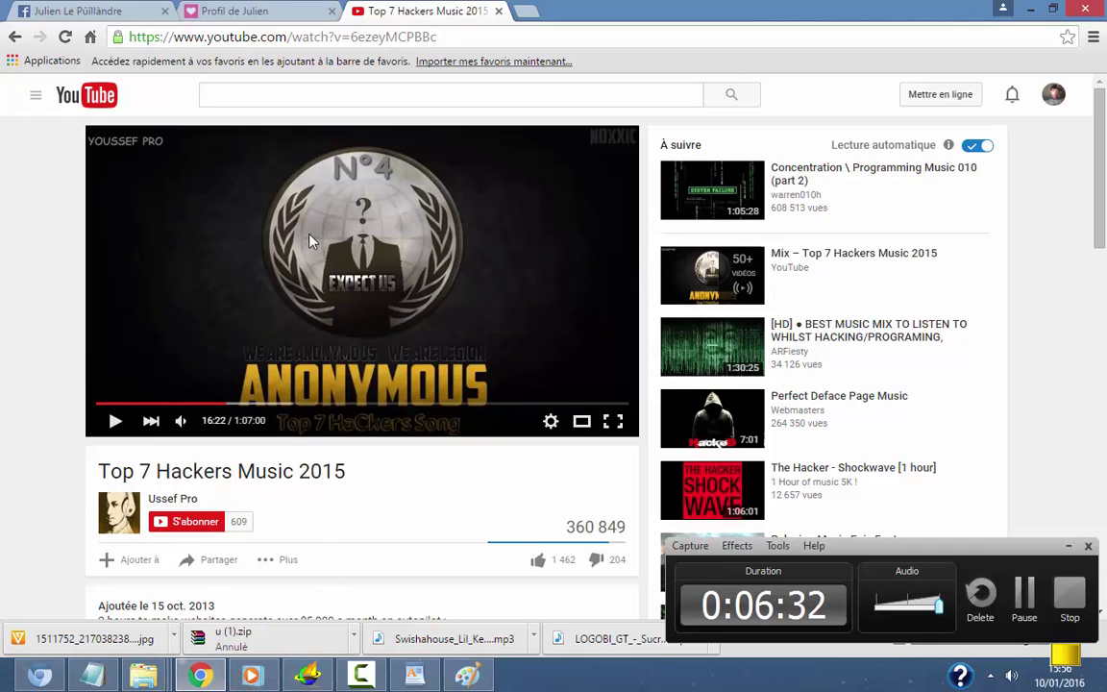
# Switch to the Notepad notes, read along the ultrasurf line and highlight its middle part around "de devenir 100 % anonyme".
pyautogui.click(114, 676)
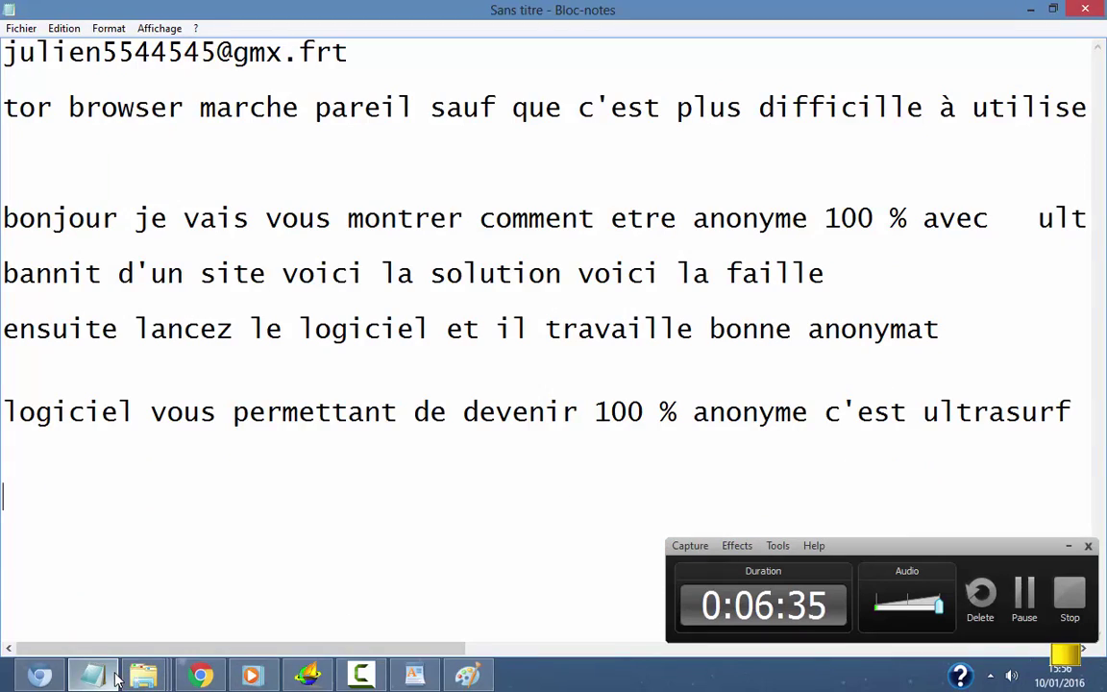
pyautogui.moveTo(249, 651); pyautogui.dragTo(447, 448)
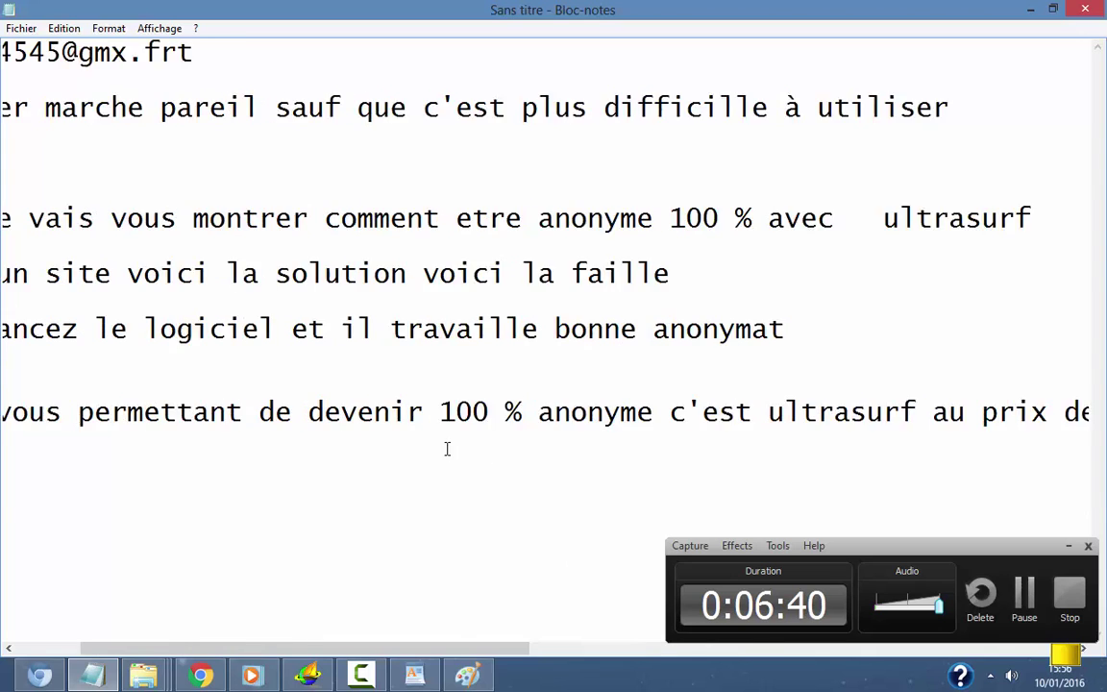
pyautogui.click(446, 448)
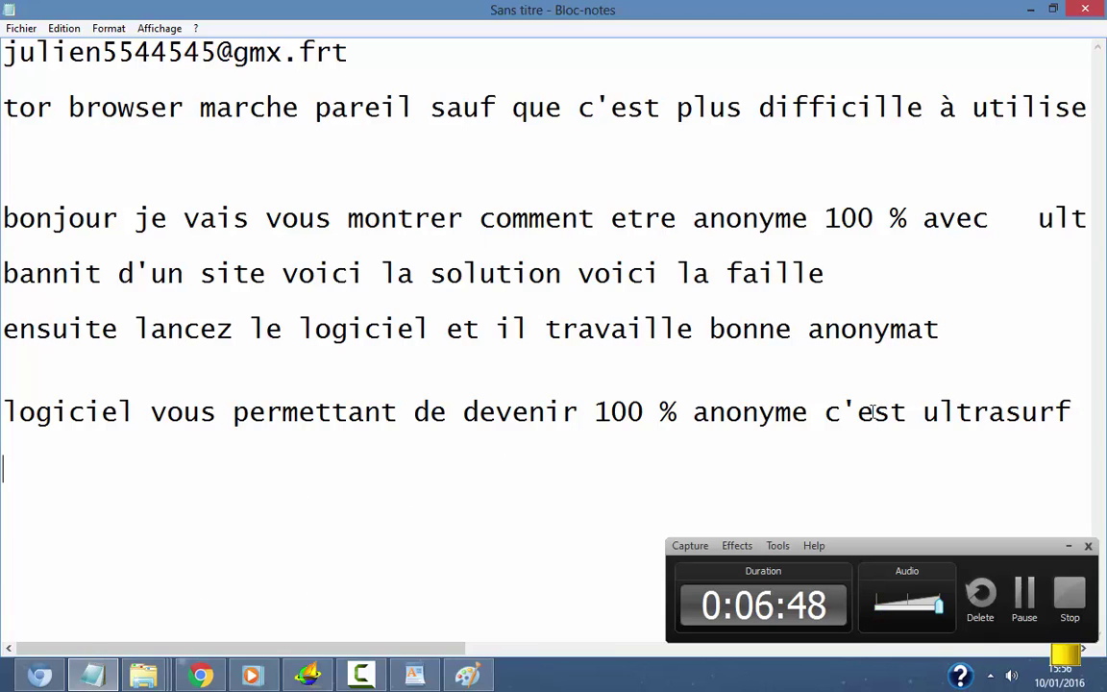
pyautogui.moveTo(871, 412); pyautogui.dragTo(458, 486)
pyautogui.moveTo(383, 432); pyautogui.dragTo(364, 415)
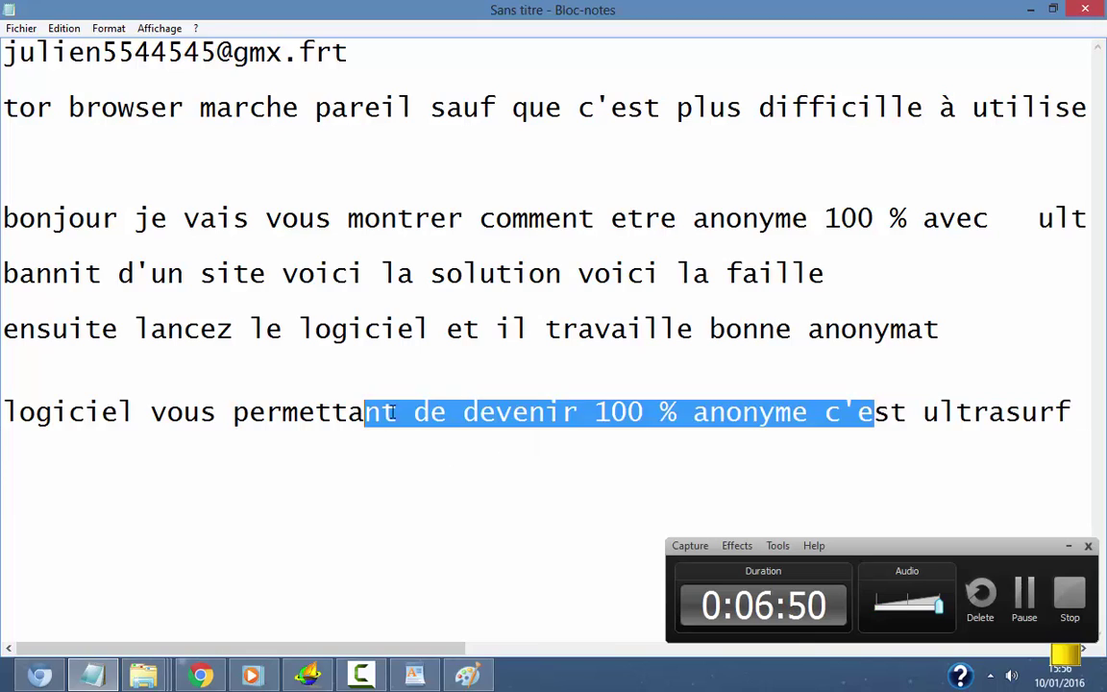
# Read along the ultrasurf line in the notes, highlighting short parts of it, and clear the selection.
pyautogui.moveTo(496, 413); pyautogui.dragTo(628, 414)
pyautogui.moveTo(645, 413); pyautogui.dragTo(710, 413)
pyautogui.click(760, 415)
pyautogui.click(822, 414)
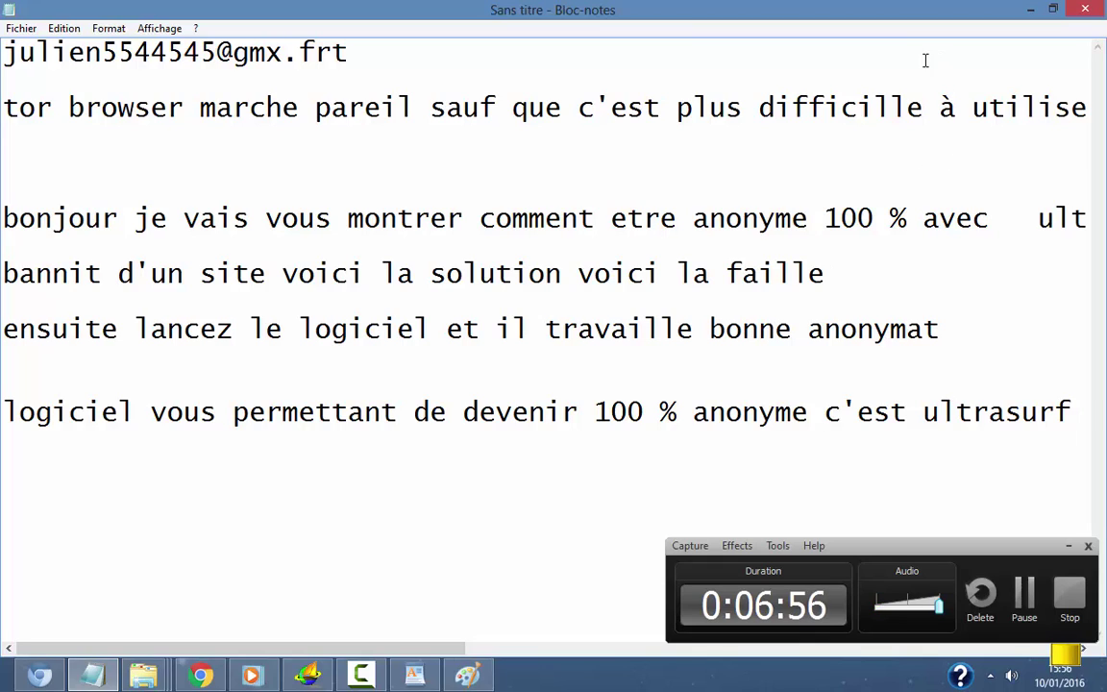
pyautogui.click(370, 495)
pyautogui.click(493, 372)
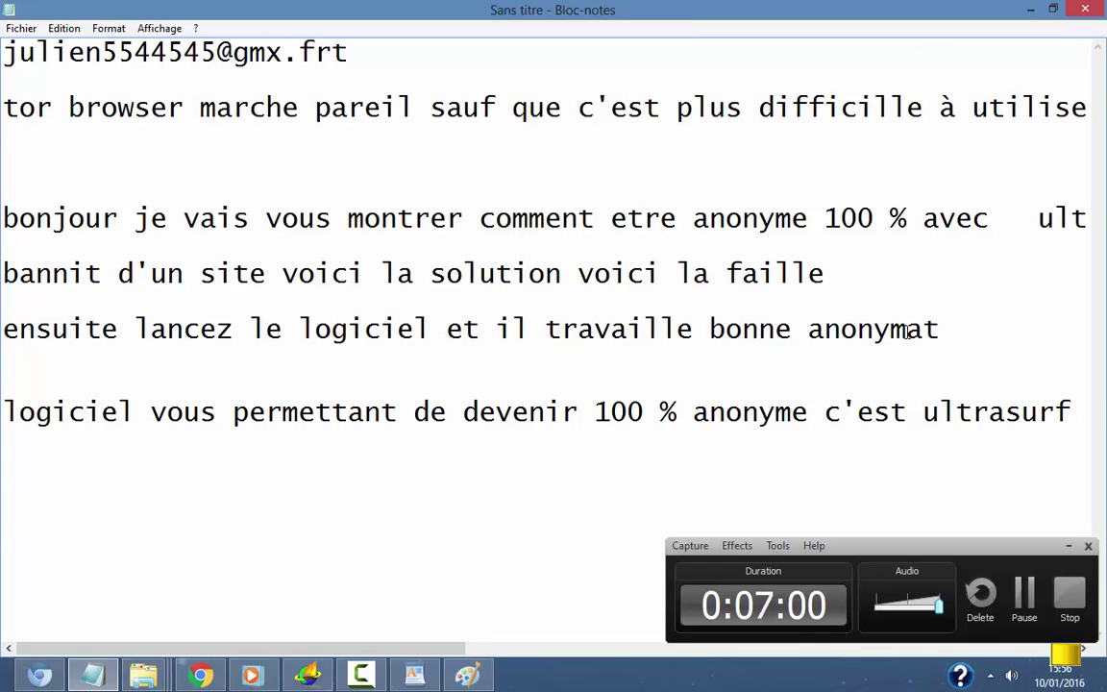
pyautogui.click(981, 301)
pyautogui.click(503, 497)
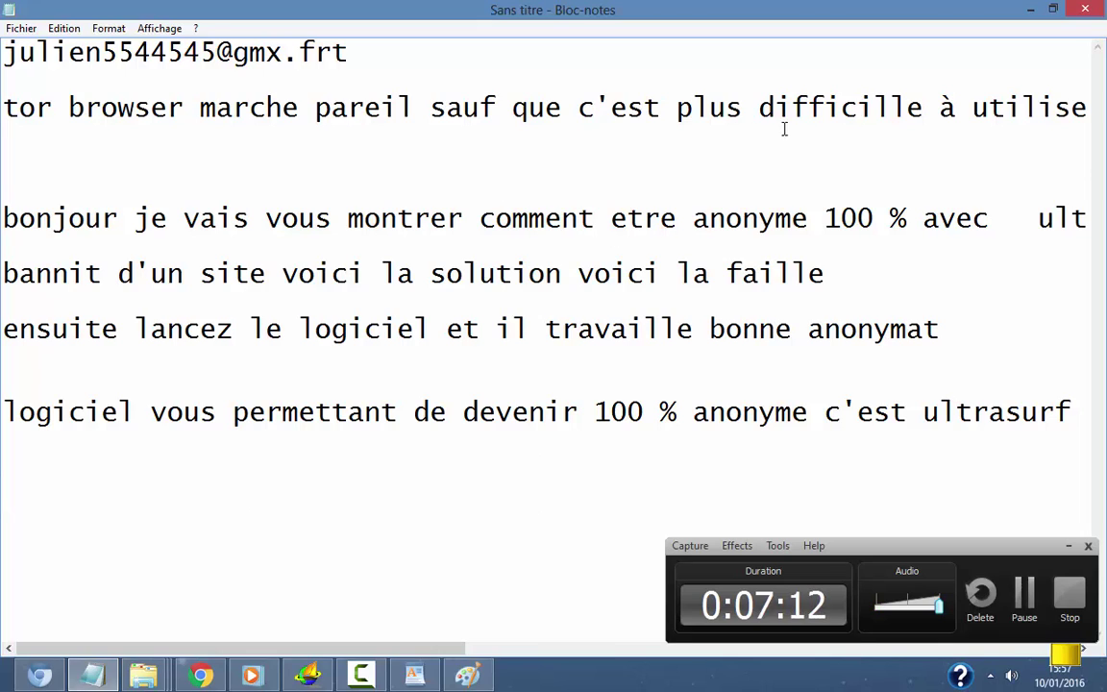
# Highlight "difficille à utiliser" in the tor browser line of the notes, clear the selection and view the ends of the lines.
pyautogui.moveTo(761, 113); pyautogui.dragTo(605, 129)
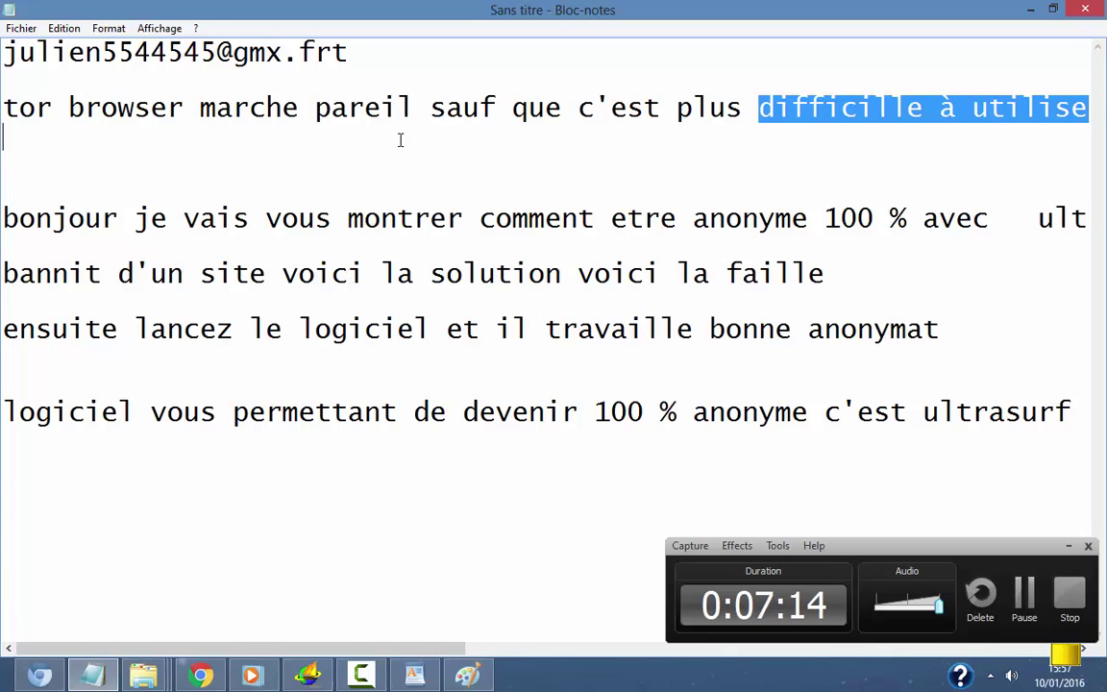
pyautogui.click(25, 162)
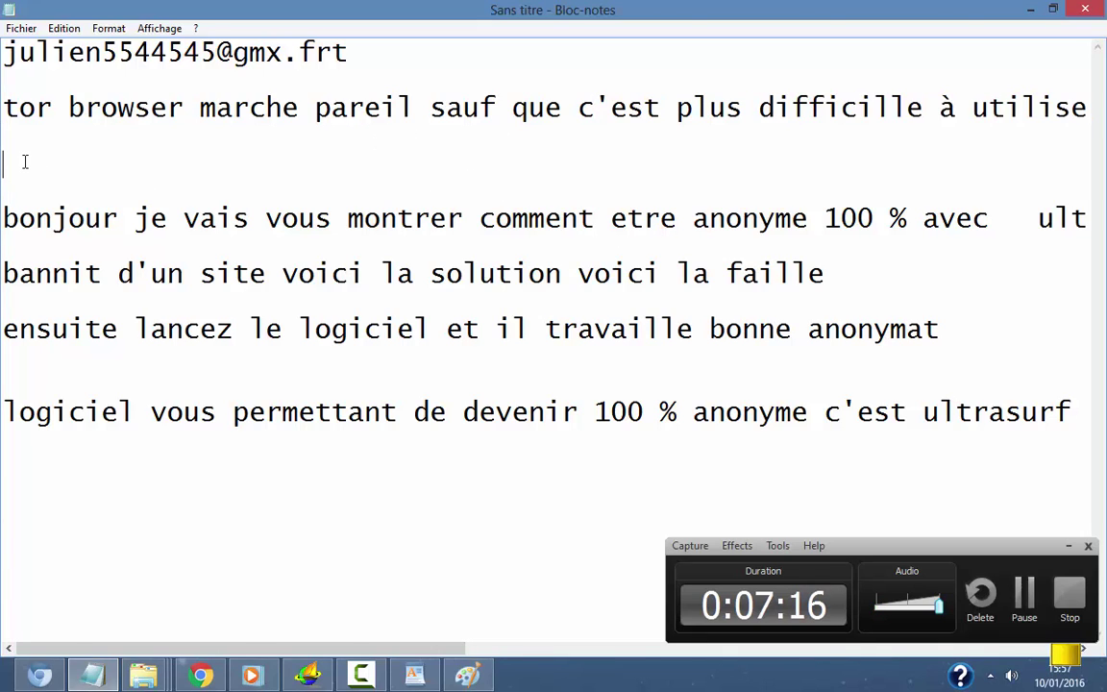
pyautogui.hscroll(3, 229, 433)
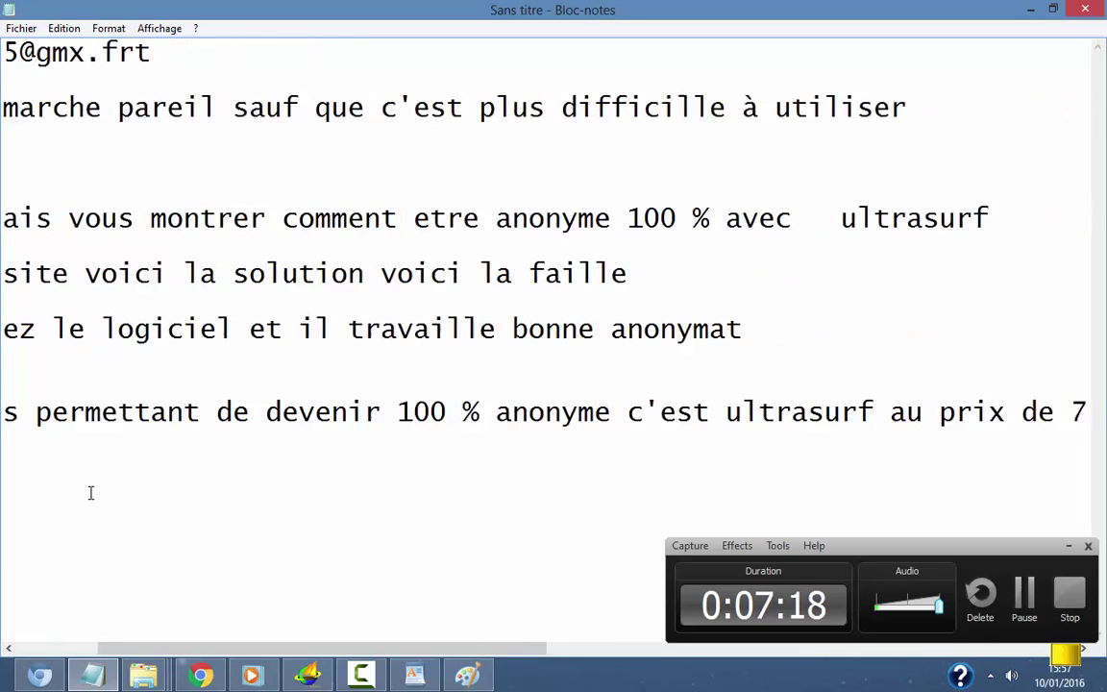
pyautogui.hscroll(-3, 58, 519)
pyautogui.click(45, 519)
pyautogui.hscroll(1, 57, 510)
pyautogui.hscroll(-1, 64, 497)
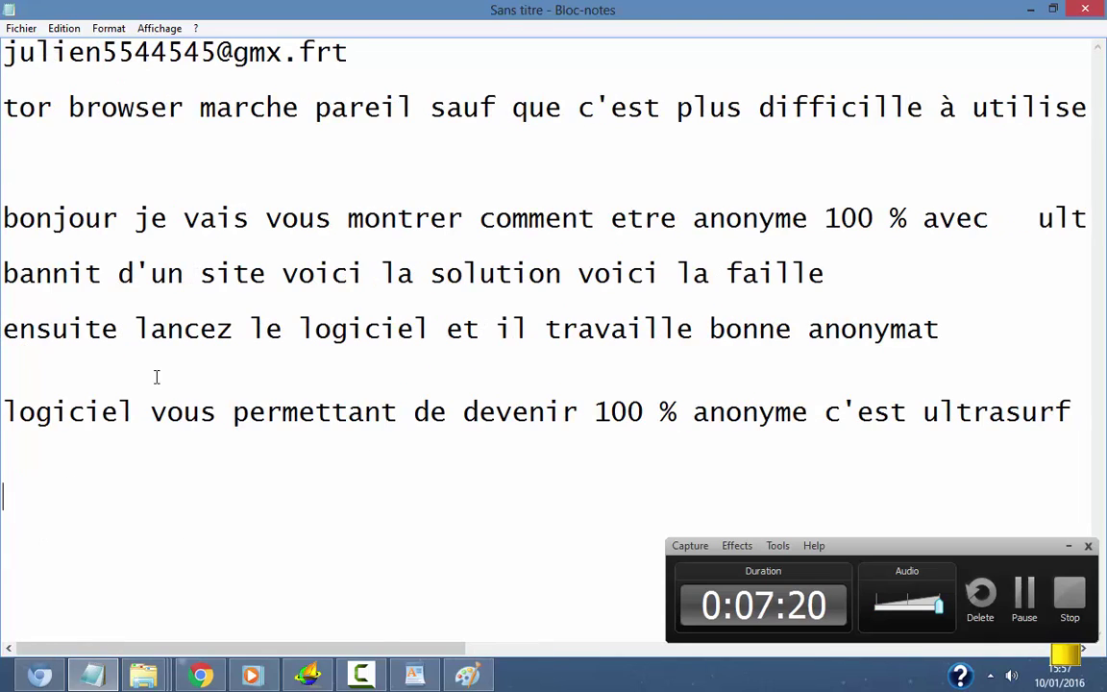
# Switch to Paint and start a new blank image, discarding the ultrasurf drawing without saving.
pyautogui.click(467, 675)
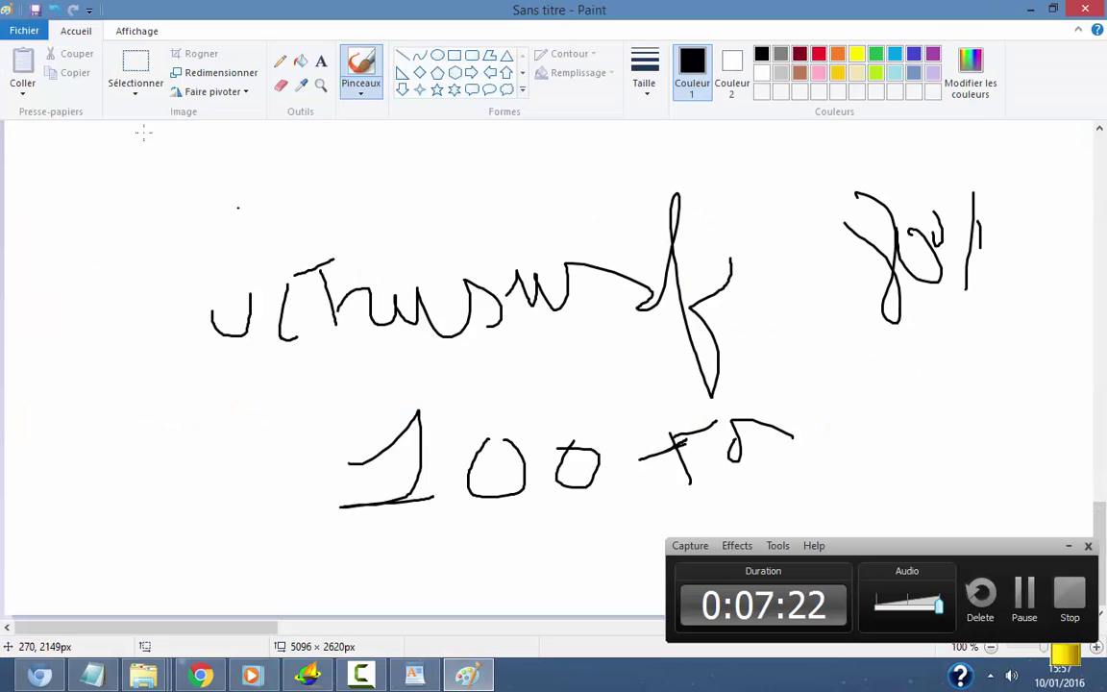
pyautogui.click(25, 32)
pyautogui.click(112, 74)
pyautogui.click(558, 352)
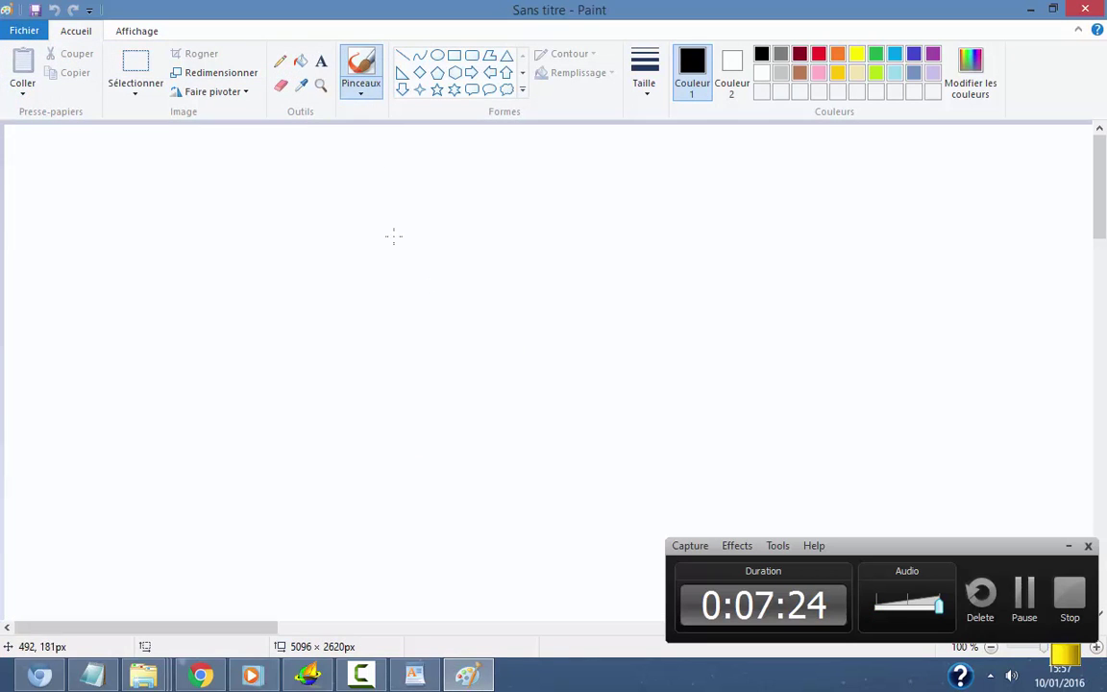
# With the first calligraphy brush, handwrite "Tor FBI" near the canvas's upper edge and strike a horizontal line through "FBI".
pyautogui.click(361, 91)
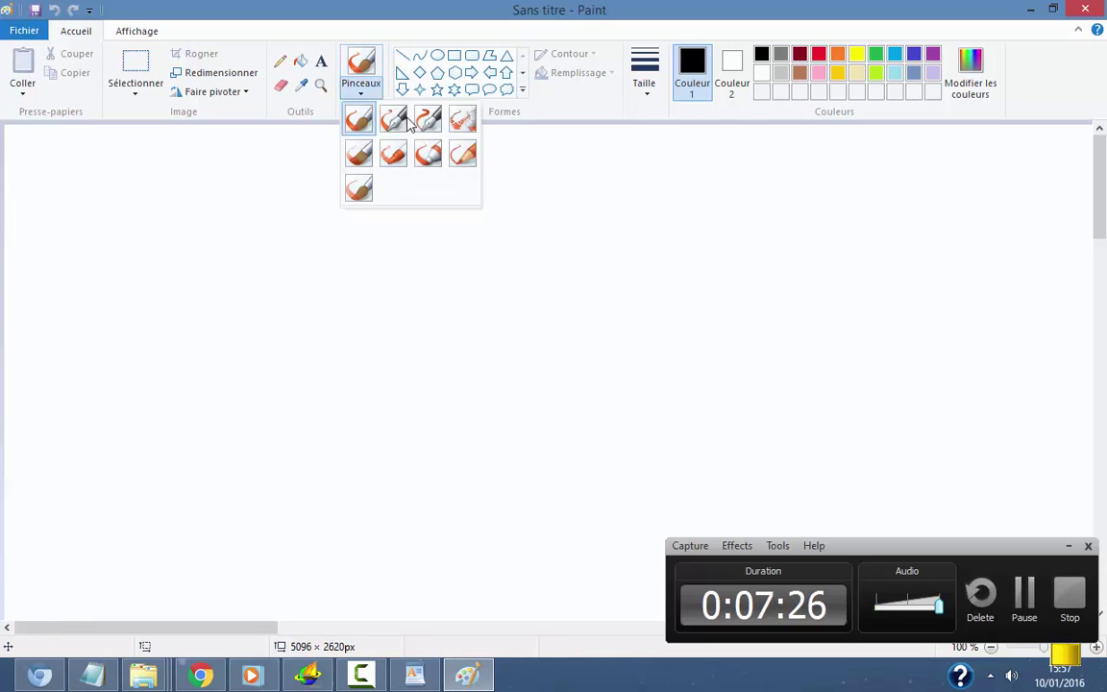
pyautogui.click(394, 118)
pyautogui.moveTo(306, 252); pyautogui.dragTo(331, 281)
pyautogui.moveTo(329, 228); pyautogui.dragTo(275, 262)
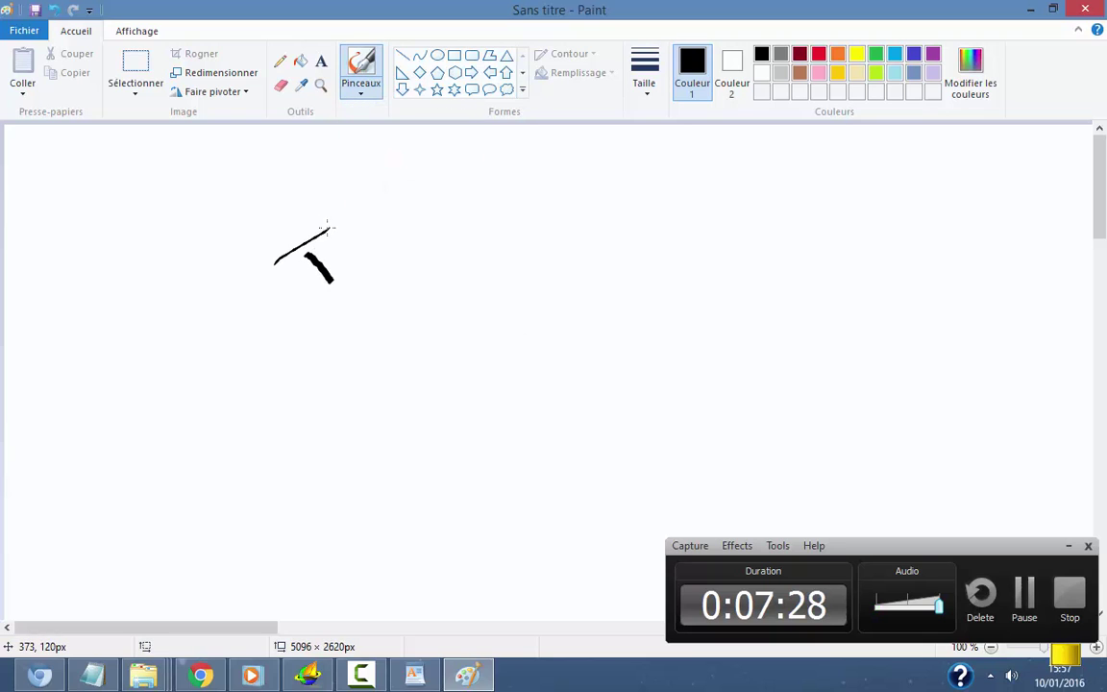
pyautogui.moveTo(365, 248)
pyautogui.mouseDown()
pyautogui.moveTo(384, 259)
pyautogui.moveTo(408, 227)
pyautogui.moveTo(434, 225)
pyautogui.mouseUp()
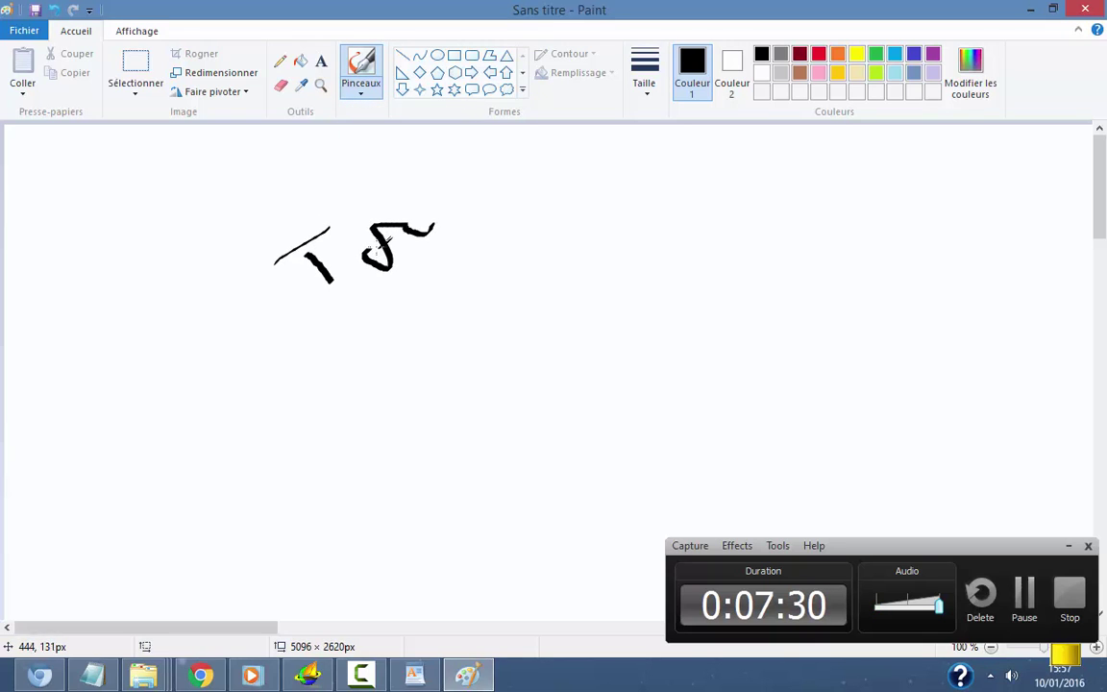
pyautogui.moveTo(452, 173); pyautogui.dragTo(502, 230)
pyautogui.moveTo(483, 216)
pyautogui.mouseDown()
pyautogui.moveTo(507, 162)
pyautogui.moveTo(509, 204)
pyautogui.moveTo(516, 163)
pyautogui.moveTo(555, 219)
pyautogui.mouseUp()
pyautogui.moveTo(565, 175); pyautogui.dragTo(577, 191)
pyautogui.moveTo(572, 136); pyautogui.dragTo(608, 178)
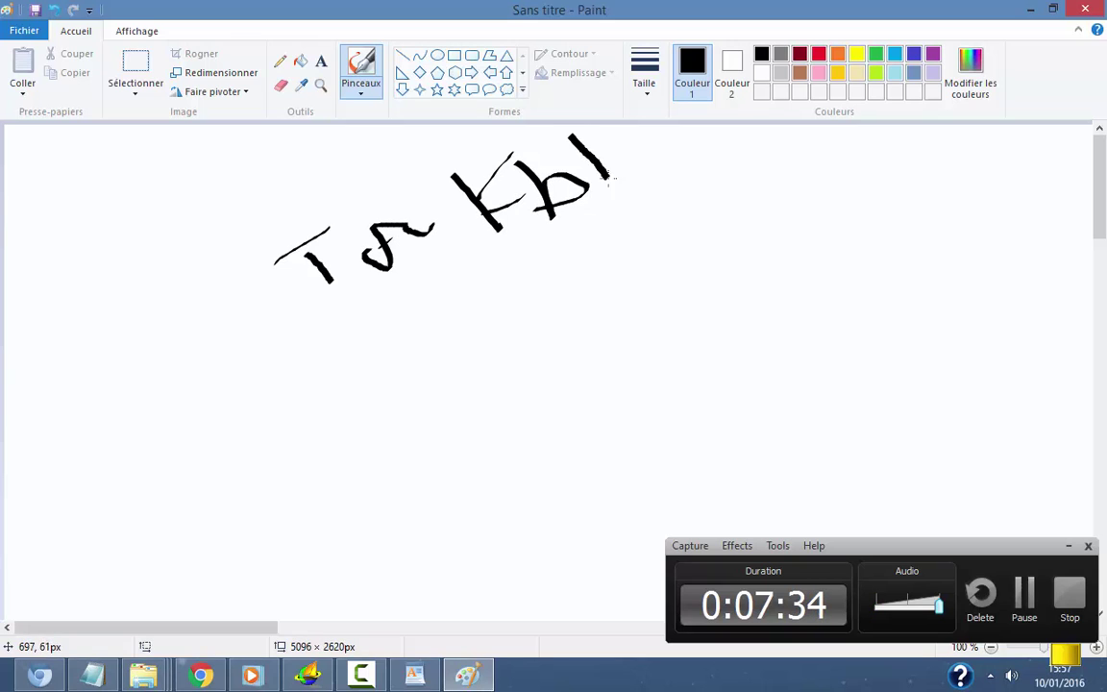
pyautogui.moveTo(402, 188); pyautogui.dragTo(637, 193)
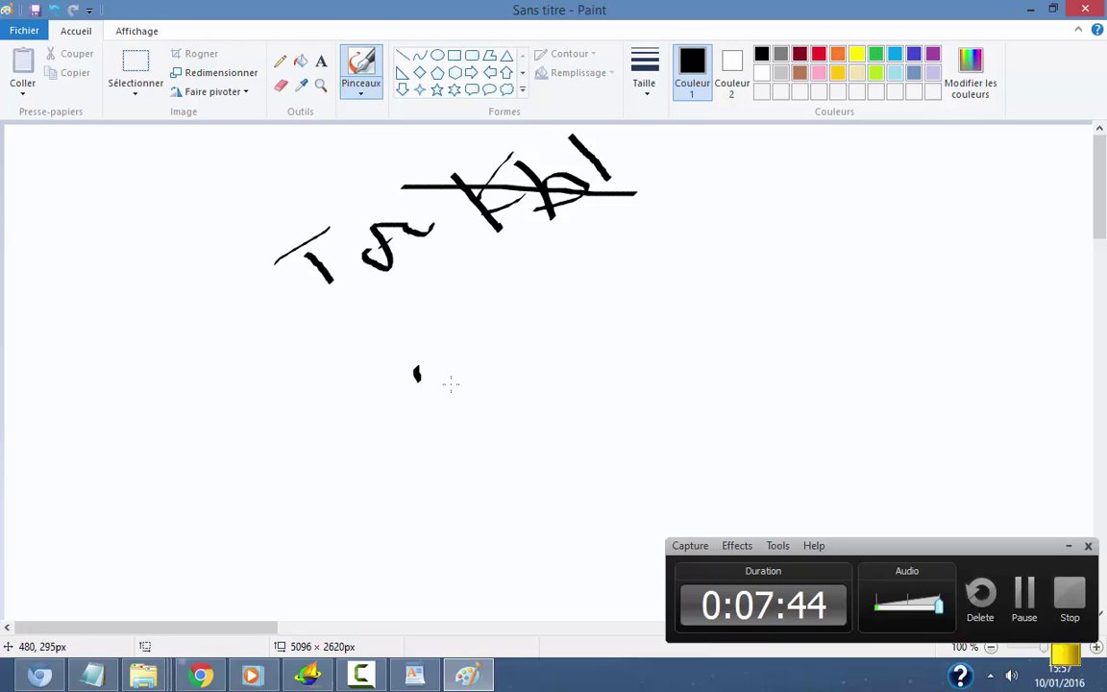
# Handwrite "Sans Tor FBI" in a rising diagonal below and beside the struck-out text.
pyautogui.moveTo(417, 374)
pyautogui.mouseDown()
pyautogui.moveTo(472, 383)
pyautogui.moveTo(469, 363)
pyautogui.moveTo(517, 355)
pyautogui.moveTo(558, 324)
pyautogui.moveTo(594, 281)
pyautogui.moveTo(567, 278)
pyautogui.moveTo(591, 255)
pyautogui.moveTo(609, 276)
pyautogui.moveTo(627, 249)
pyautogui.moveTo(646, 256)
pyautogui.moveTo(674, 238)
pyautogui.mouseUp()
pyautogui.moveTo(711, 171)
pyautogui.mouseDown()
pyautogui.moveTo(746, 225)
pyautogui.moveTo(712, 176)
pyautogui.moveTo(742, 186)
pyautogui.moveTo(753, 156)
pyautogui.moveTo(791, 175)
pyautogui.moveTo(769, 204)
pyautogui.mouseUp()
pyautogui.moveTo(805, 140); pyautogui.dragTo(818, 162)
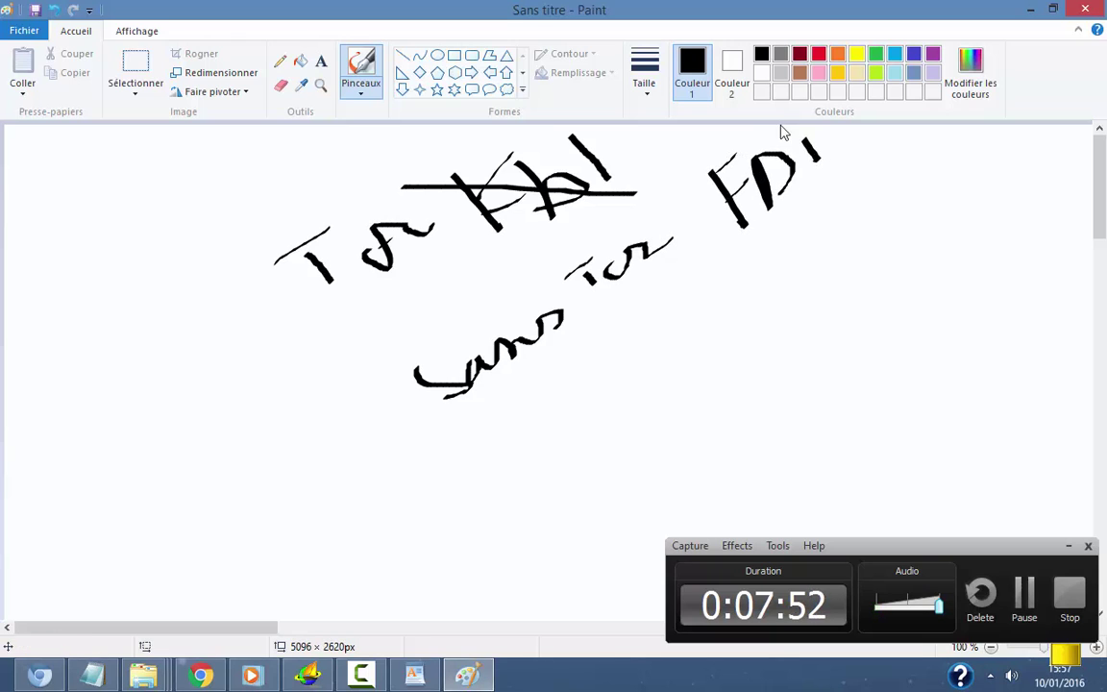
pyautogui.scroll(-3, 880, 200)
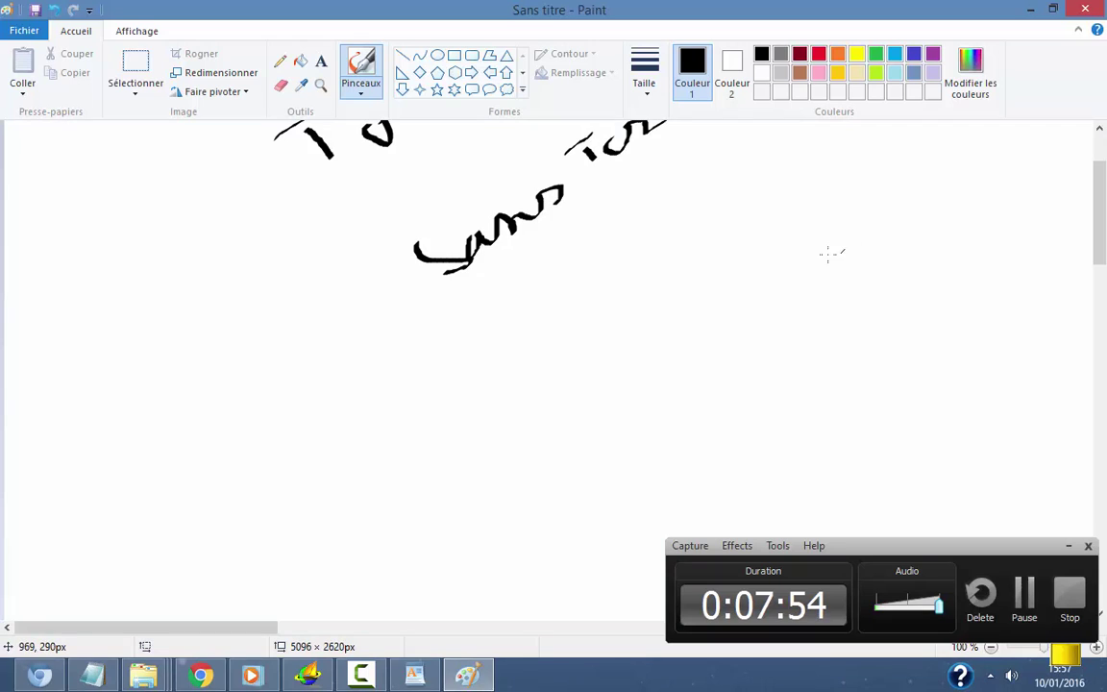
pyautogui.scroll(3, 831, 256)
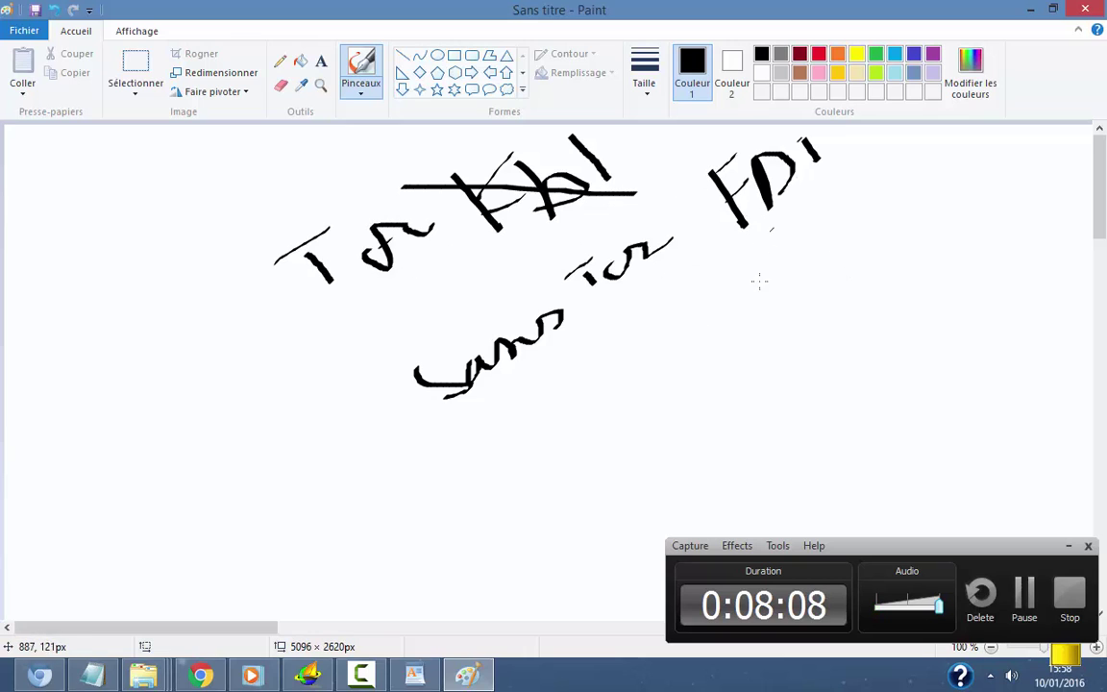
# Brush a large circle labelled "FRANCE" below the text, and a long arc curving from it to a smaller circle labelled "USA".
pyautogui.scroll(-3, 436, 441)
pyautogui.moveTo(512, 363)
pyautogui.mouseDown()
pyautogui.moveTo(494, 549)
pyautogui.moveTo(655, 407)
pyautogui.moveTo(654, 393)
pyautogui.mouseUp()
pyautogui.moveTo(477, 433)
pyautogui.mouseDown()
pyautogui.moveTo(517, 420)
pyautogui.moveTo(549, 449)
pyautogui.moveTo(568, 400)
pyautogui.moveTo(601, 412)
pyautogui.moveTo(593, 425)
pyautogui.moveTo(616, 423)
pyautogui.moveTo(621, 405)
pyautogui.moveTo(630, 416)
pyautogui.moveTo(500, 365)
pyautogui.mouseUp()
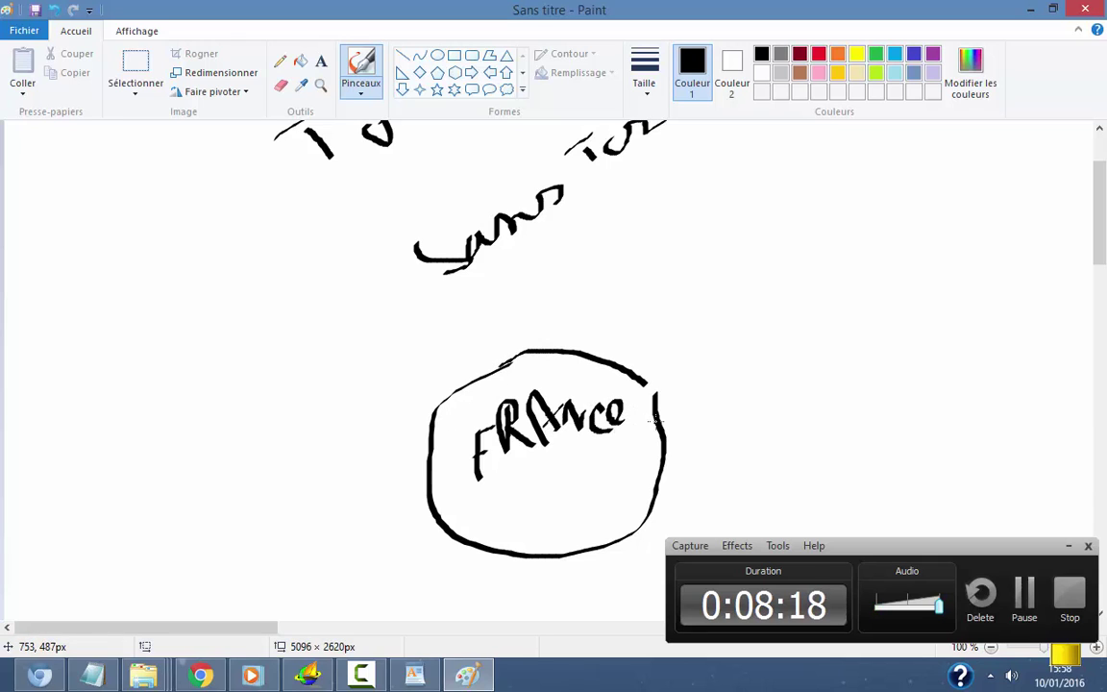
pyautogui.scroll(-5, 615, 370)
pyautogui.moveTo(423, 233)
pyautogui.mouseDown()
pyautogui.moveTo(316, 421)
pyautogui.moveTo(359, 513)
pyautogui.moveTo(482, 553)
pyautogui.moveTo(574, 528)
pyautogui.mouseUp()
pyautogui.moveTo(609, 410)
pyautogui.mouseDown()
pyautogui.moveTo(602, 525)
pyautogui.moveTo(708, 450)
pyautogui.moveTo(641, 398)
pyautogui.moveTo(601, 459)
pyautogui.moveTo(604, 444)
pyautogui.moveTo(624, 471)
pyautogui.moveTo(622, 444)
pyautogui.moveTo(642, 469)
pyautogui.mouseUp()
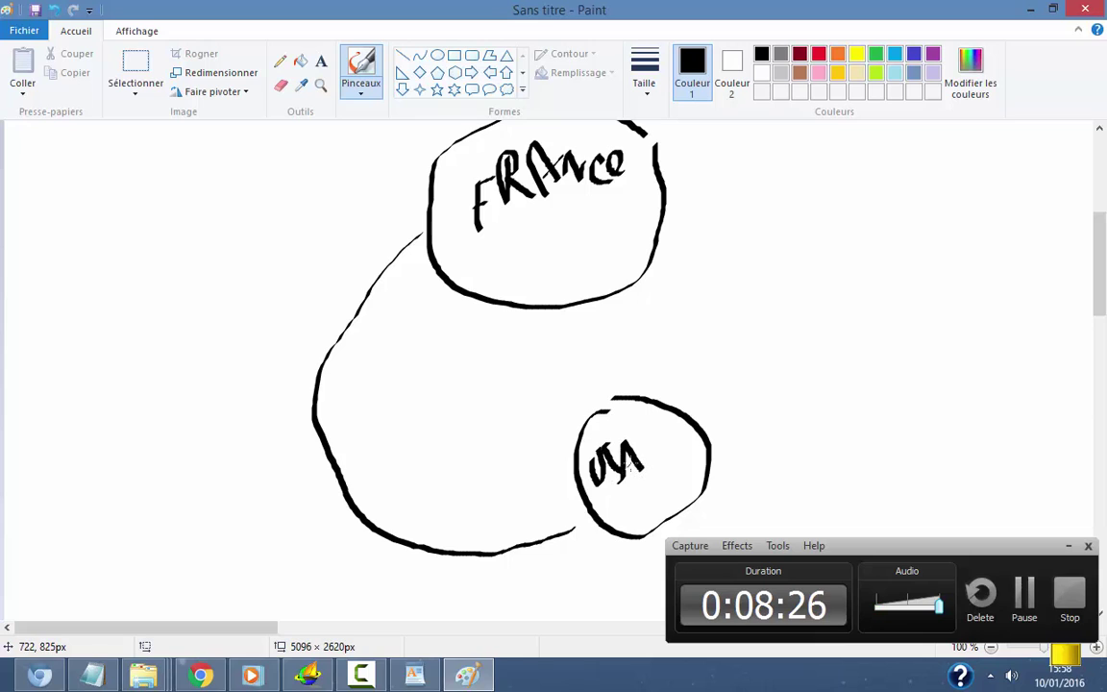
# Brush an arc rising from the USA circle to a new circle beside France, and label that circle "Asie".
pyautogui.moveTo(731, 466)
pyautogui.mouseDown()
pyautogui.moveTo(821, 430)
pyautogui.moveTo(882, 360)
pyautogui.moveTo(898, 298)
pyautogui.mouseUp()
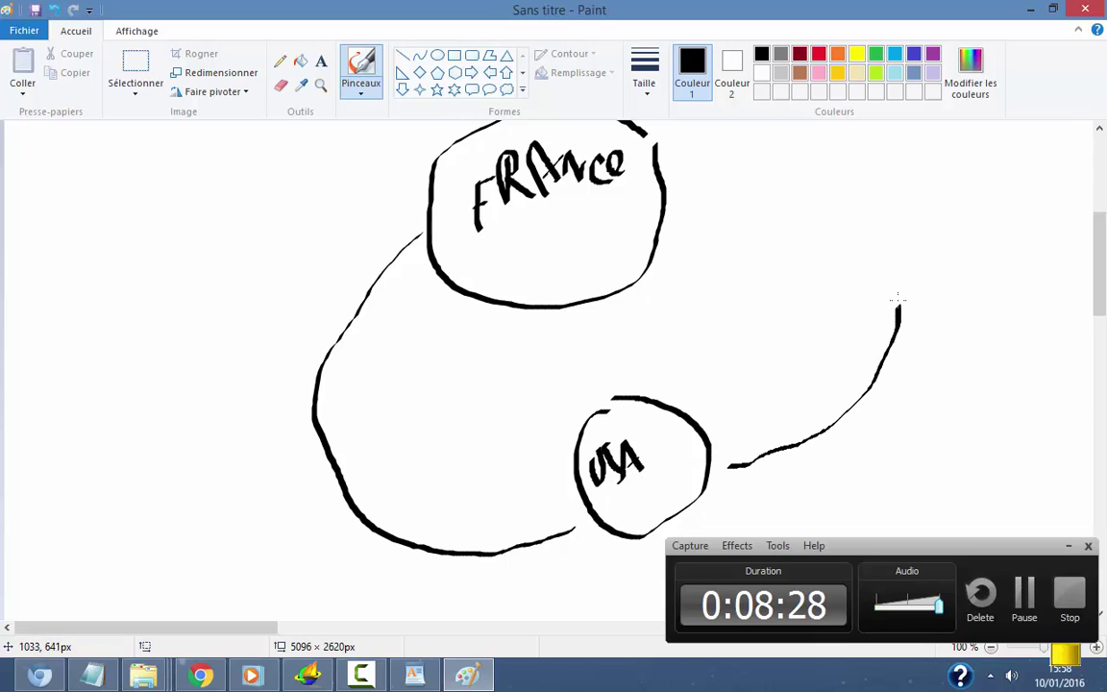
pyautogui.moveTo(865, 143)
pyautogui.mouseDown()
pyautogui.moveTo(892, 299)
pyautogui.moveTo(898, 144)
pyautogui.mouseUp()
pyautogui.scroll(2, 852, 365)
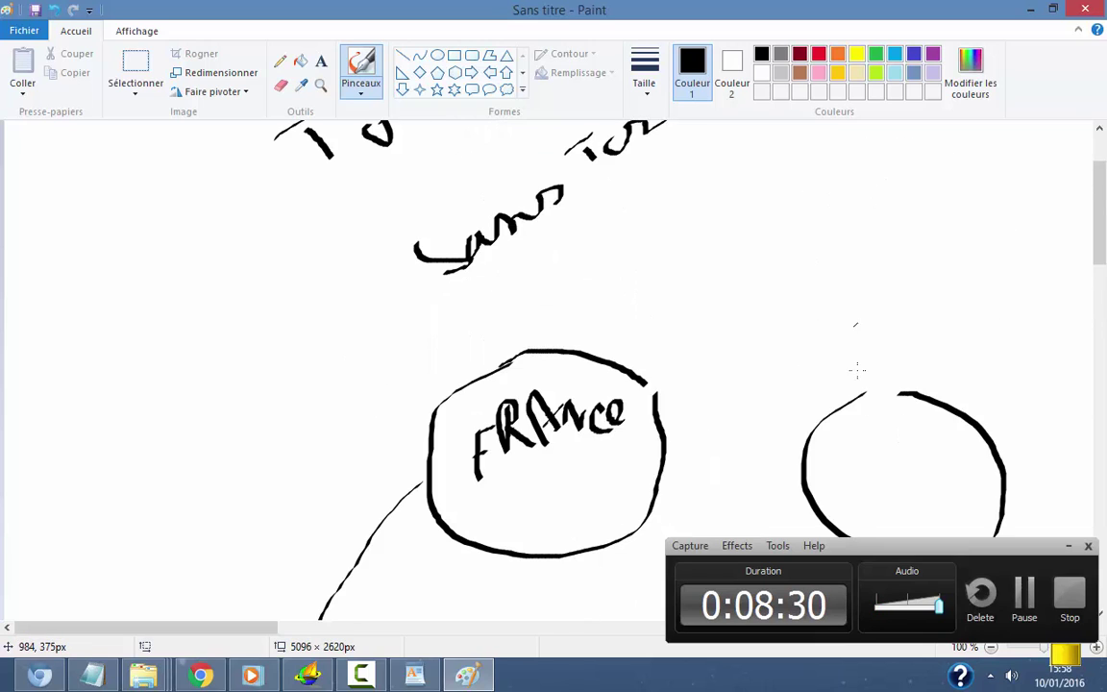
pyautogui.scroll(-1, 853, 356)
pyautogui.moveTo(847, 380)
pyautogui.mouseDown()
pyautogui.moveTo(856, 343)
pyautogui.moveTo(886, 377)
pyautogui.moveTo(847, 369)
pyautogui.moveTo(899, 345)
pyautogui.moveTo(917, 372)
pyautogui.moveTo(947, 321)
pyautogui.mouseUp()
pyautogui.scroll(2, 934, 337)
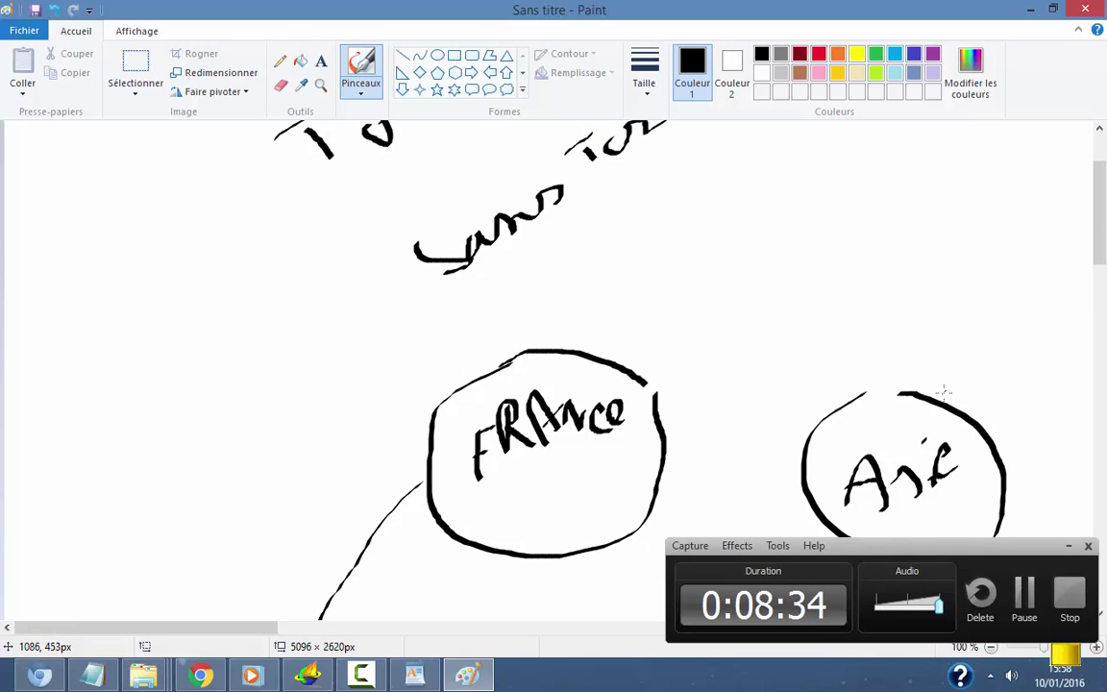
# Brush an arc from the Asie circle up to a fourth circle below "FBI", and handwrite a country name starting with "Aus" in it.
pyautogui.moveTo(930, 393)
pyautogui.mouseDown()
pyautogui.moveTo(887, 265)
pyautogui.moveTo(802, 212)
pyautogui.moveTo(766, 207)
pyautogui.mouseUp()
pyautogui.scroll(2, 781, 343)
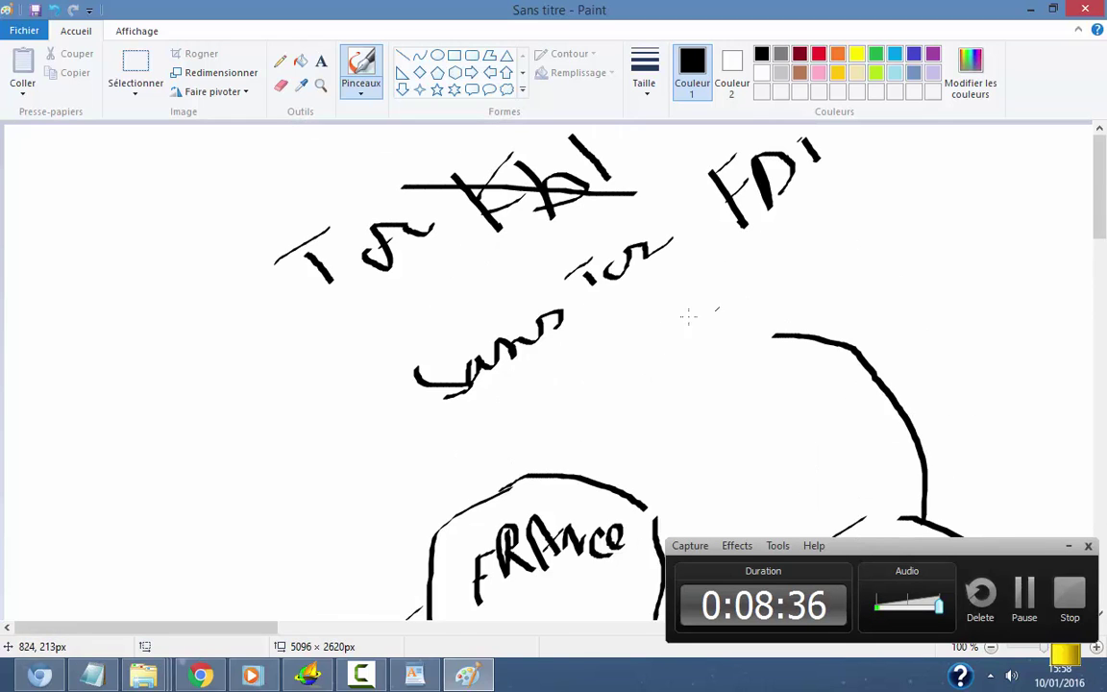
pyautogui.moveTo(711, 310)
pyautogui.mouseDown()
pyautogui.moveTo(825, 322)
pyautogui.moveTo(749, 286)
pyautogui.mouseUp()
pyautogui.moveTo(703, 373)
pyautogui.mouseDown()
pyautogui.moveTo(700, 344)
pyautogui.moveTo(722, 360)
pyautogui.moveTo(748, 325)
pyautogui.moveTo(775, 323)
pyautogui.moveTo(777, 299)
pyautogui.moveTo(783, 324)
pyautogui.moveTo(814, 326)
pyautogui.mouseUp()
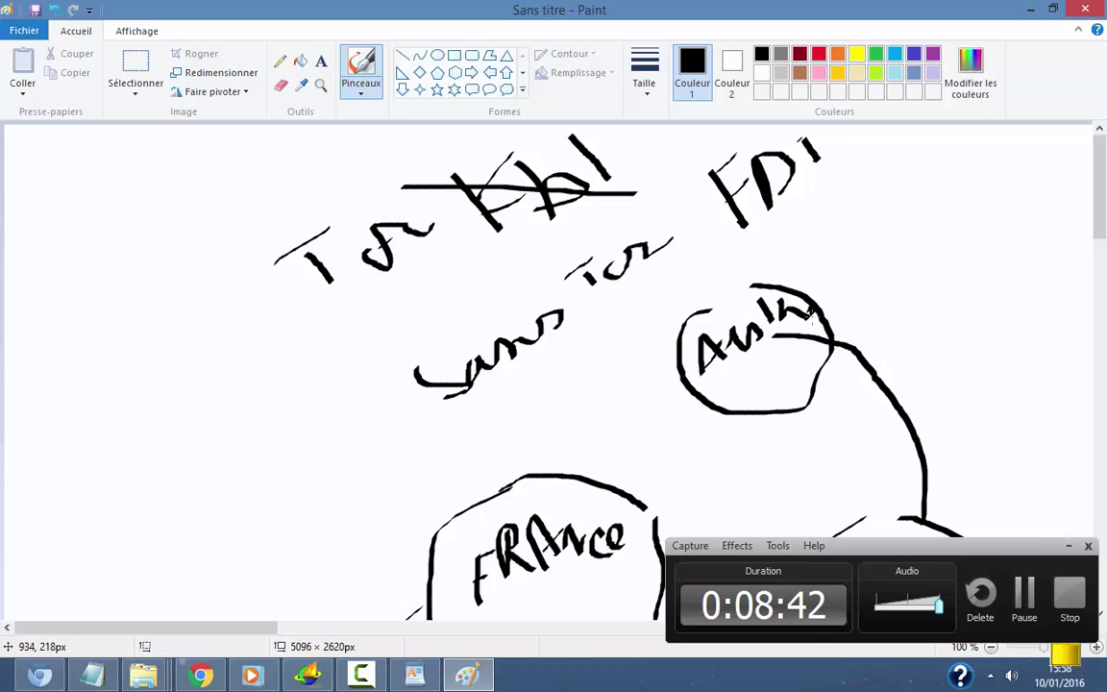
pyautogui.scroll(-5, 814, 326)
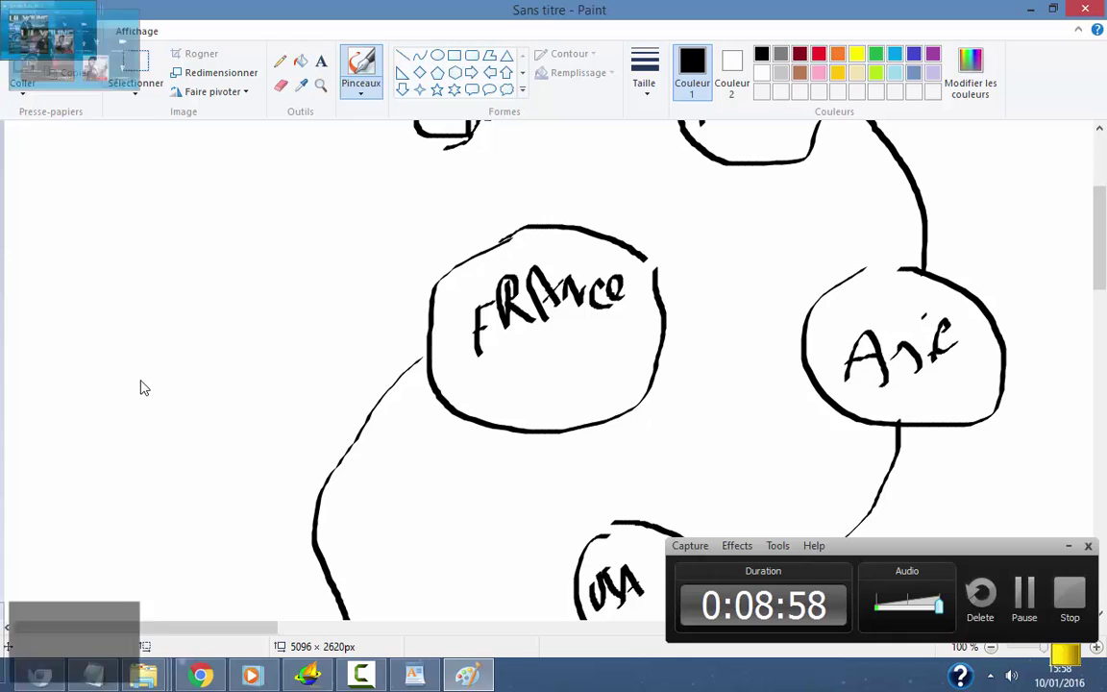
# Switch to Chrome, play the YouTube video Top 7 Hackers Music 2015 and skip ahead to about 21:00.
pyautogui.click(200, 674)
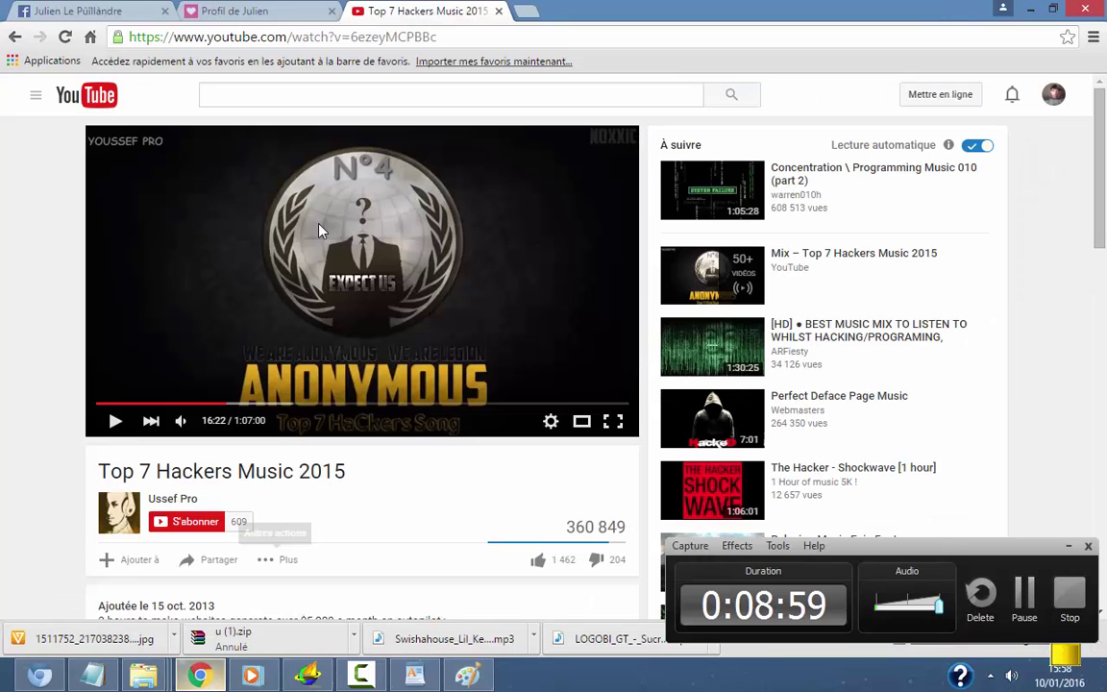
pyautogui.click(115, 425)
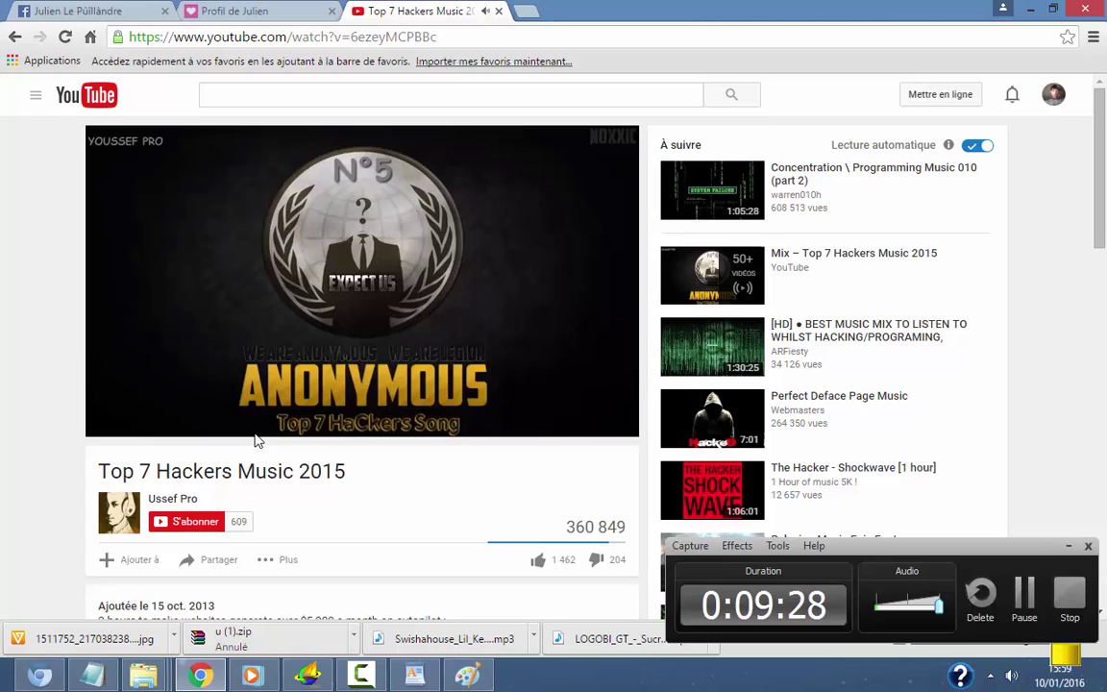
pyautogui.moveTo(228, 370)
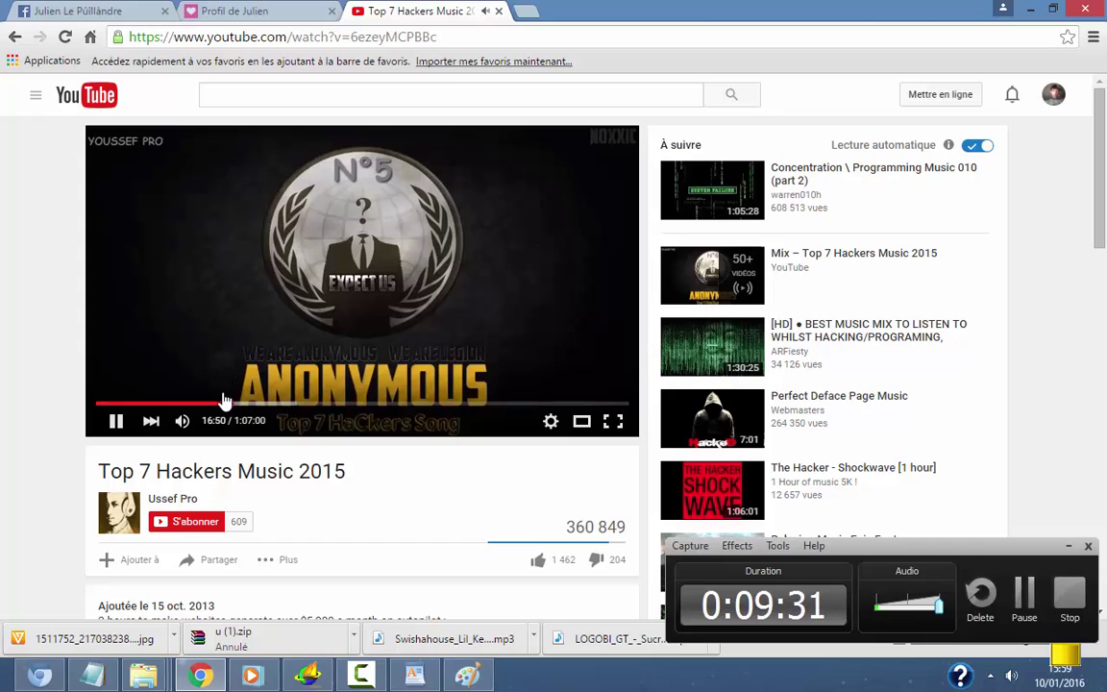
pyautogui.click(222, 401)
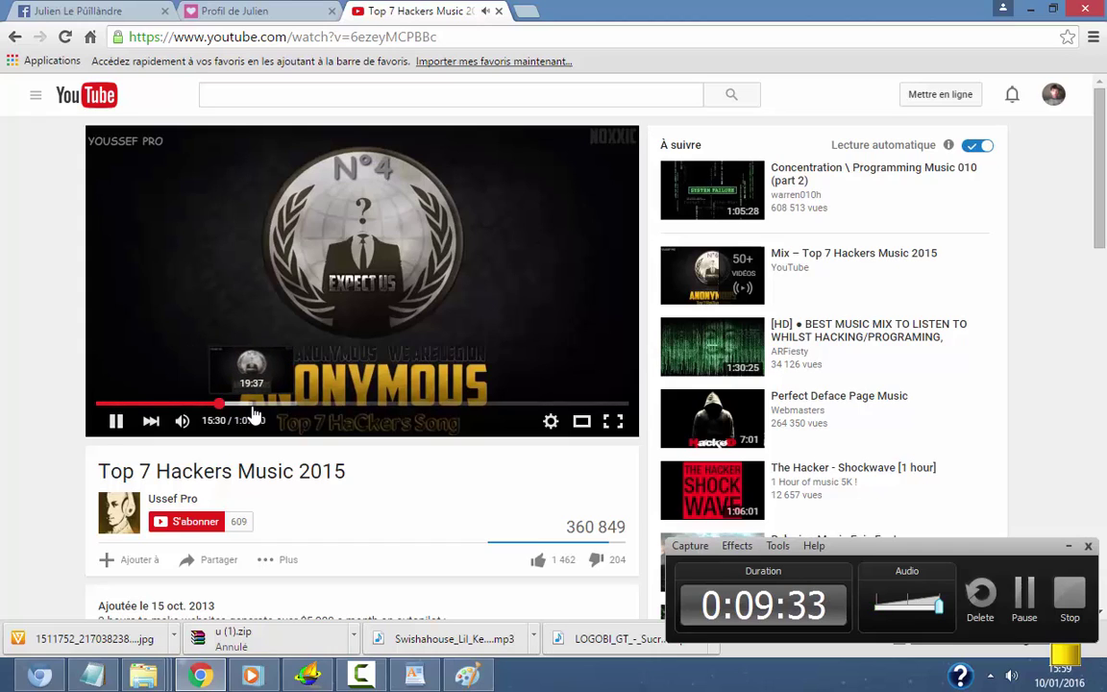
pyautogui.click(256, 403)
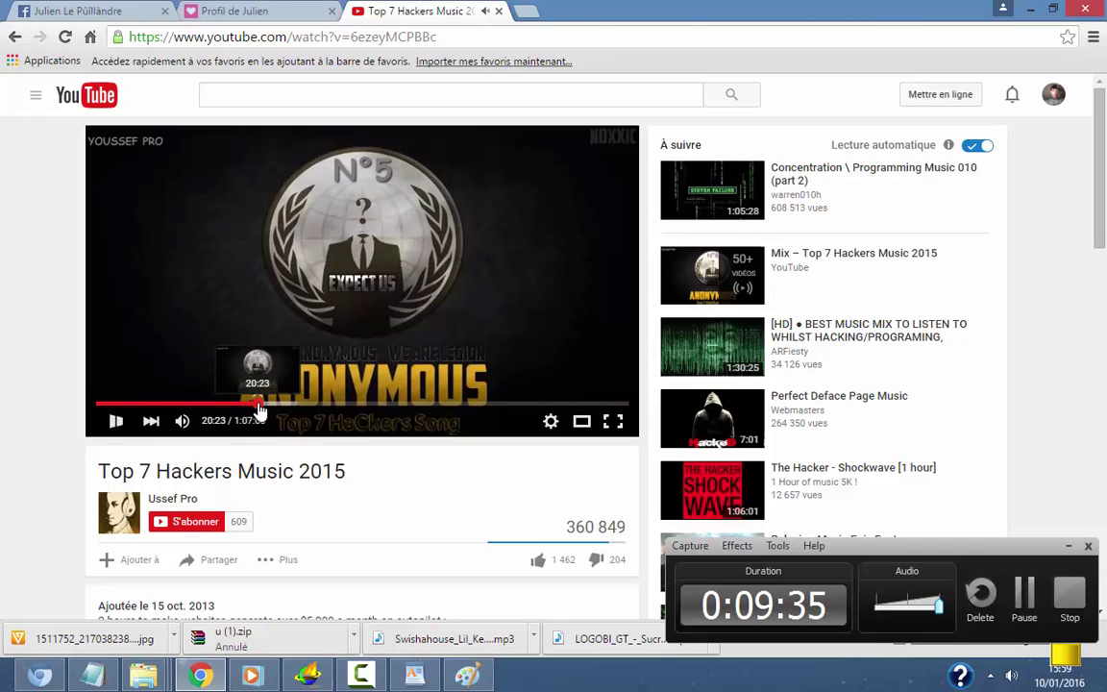
pyautogui.click(263, 404)
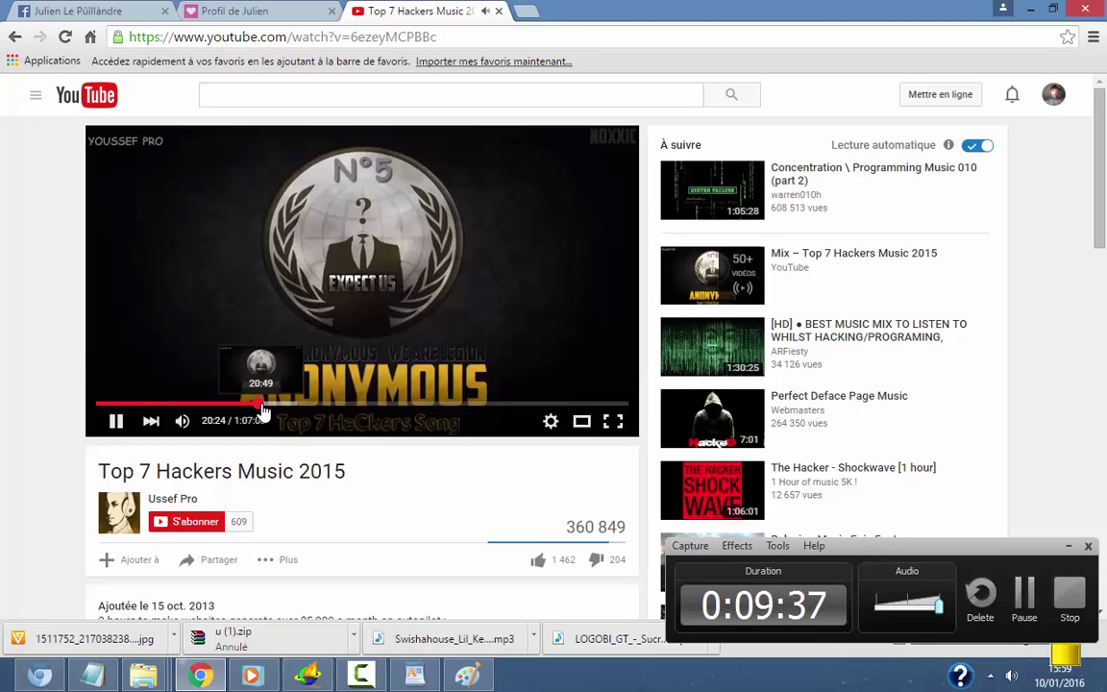
pyautogui.click(264, 404)
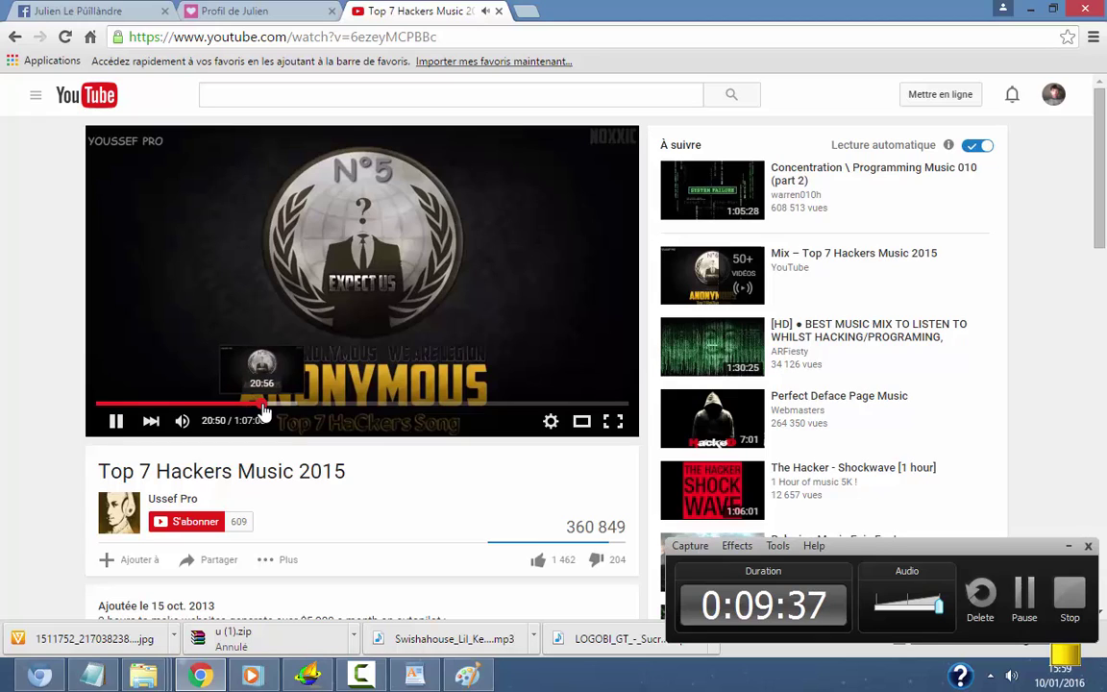
pyautogui.click(266, 404)
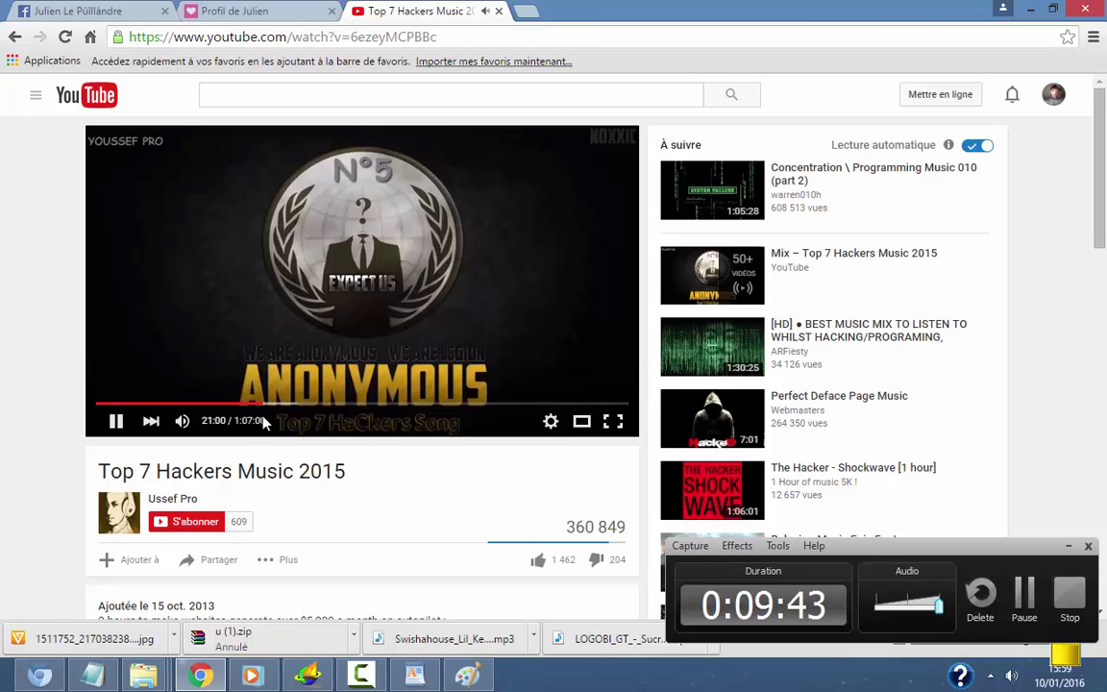
# Switch back to the Notepad notes and bring up the Camtasia recorder.
pyautogui.click(93, 676)
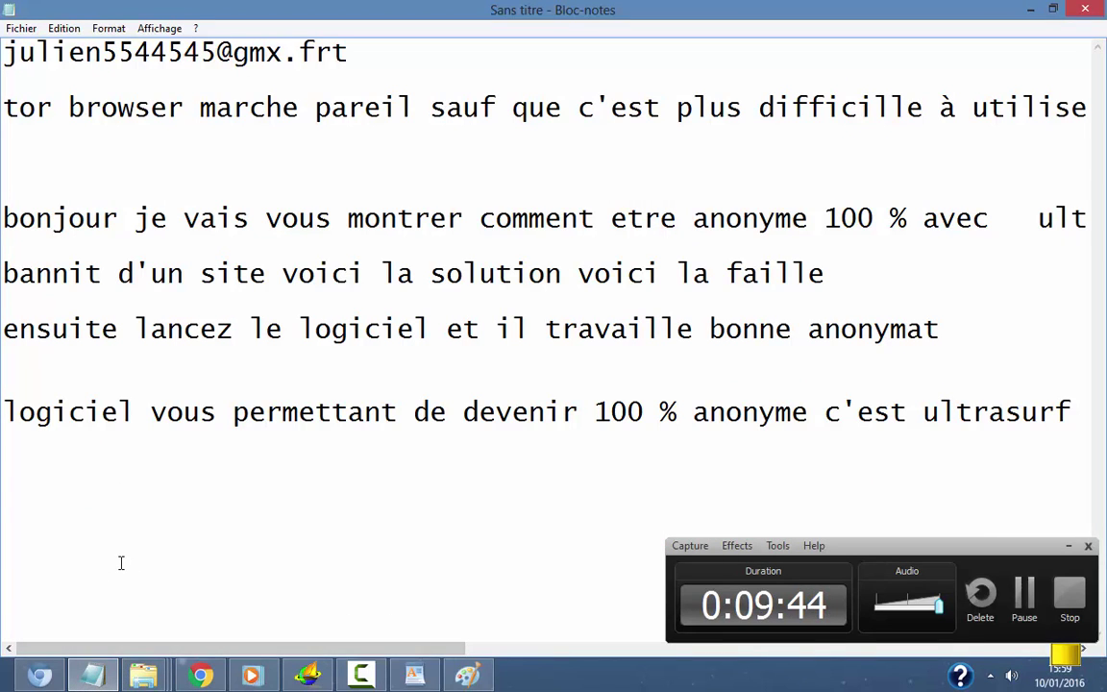
pyautogui.click(367, 676)
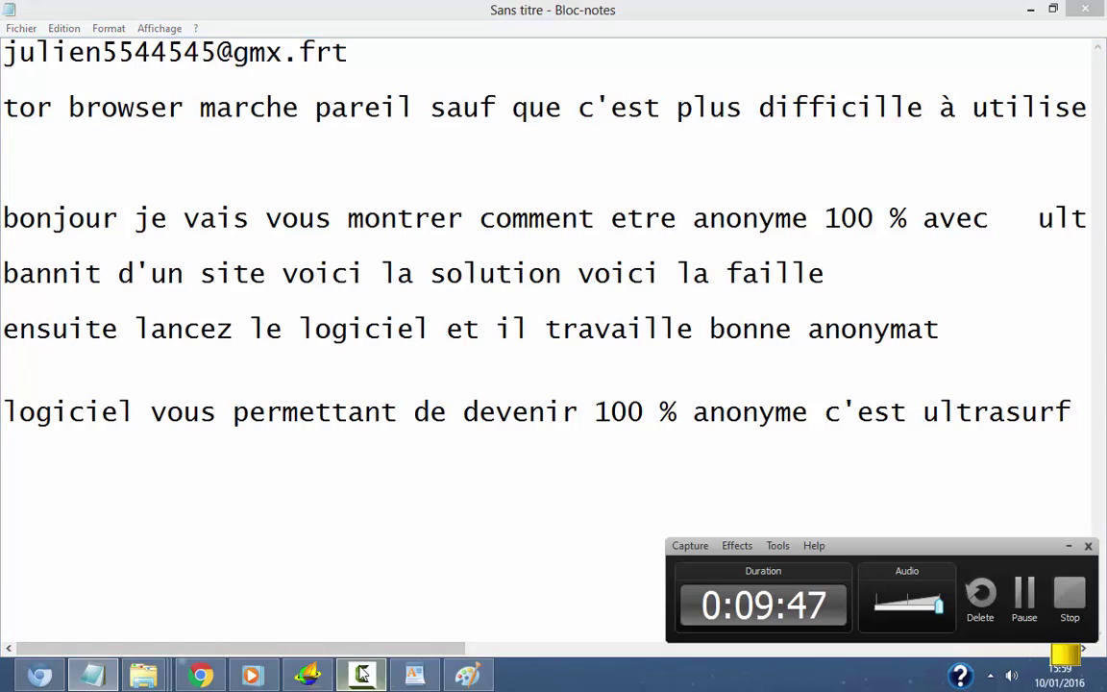